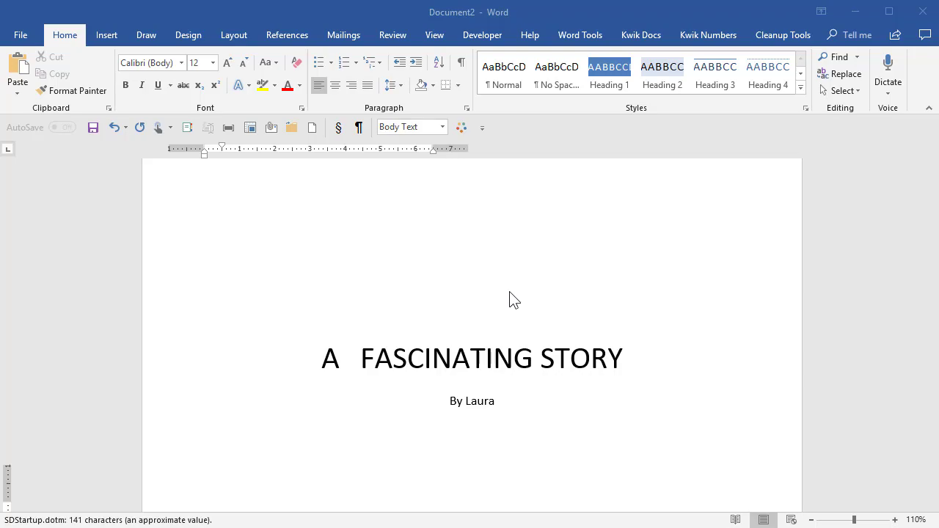
Step: Show paragraph marks and delete the page break after the copyright text
scroll(509, 300, "down", 8, "ctrl")
scroll(519, 305, "down", 1, "ctrl")
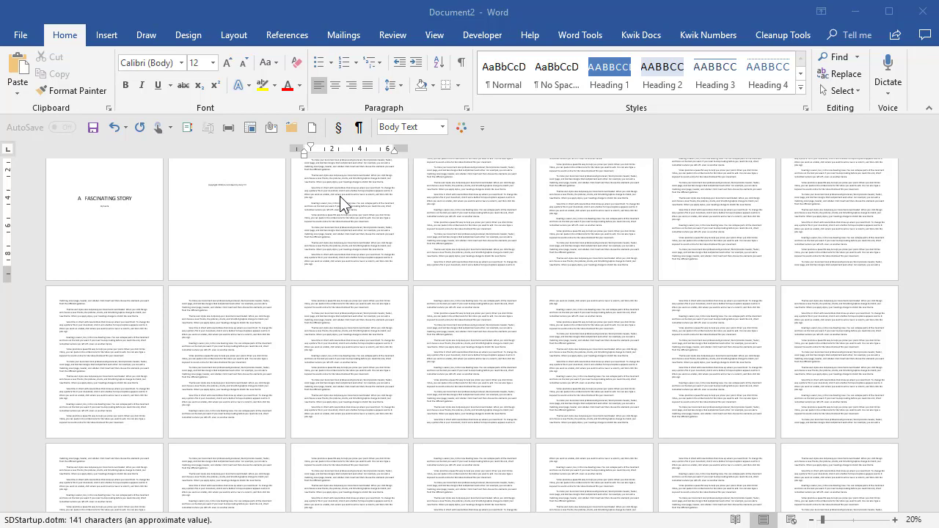
scroll(340, 196, "up", 2)
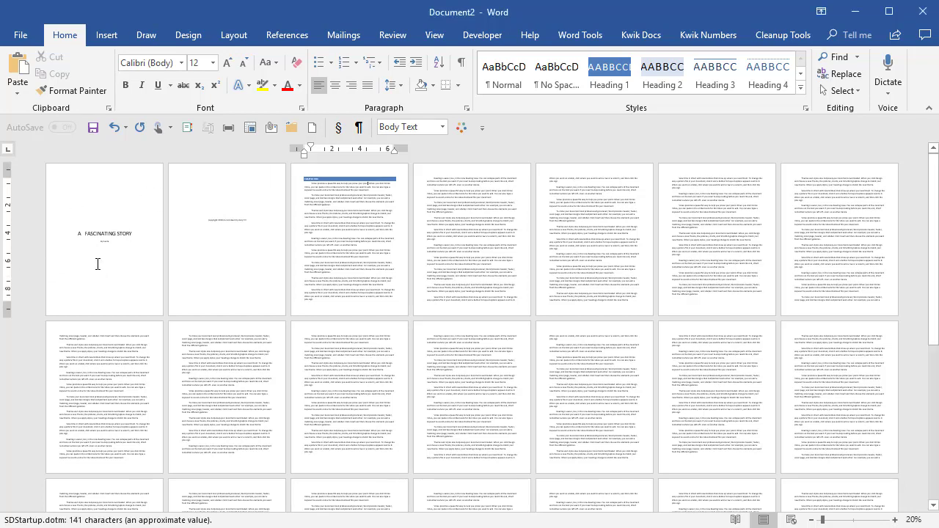
scroll(115, 267, "up", 4, "ctrl")
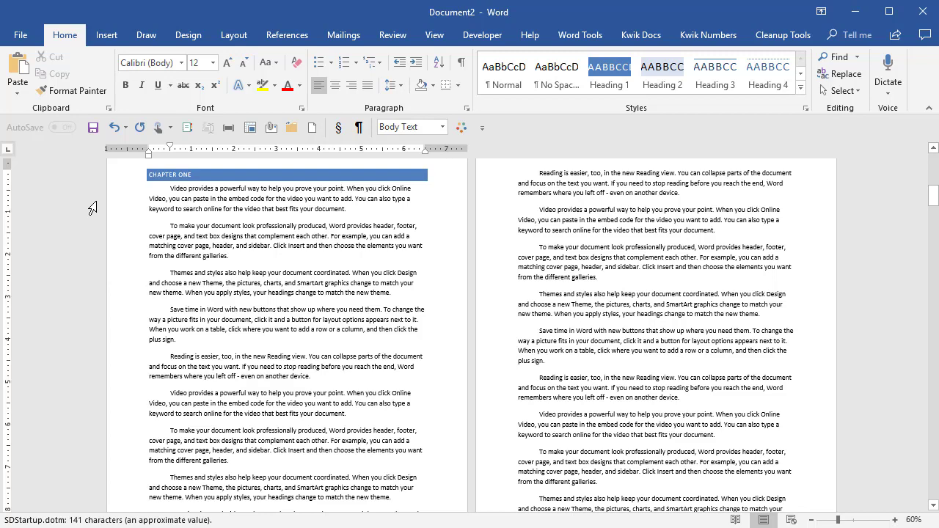
key("ctrl+Home")
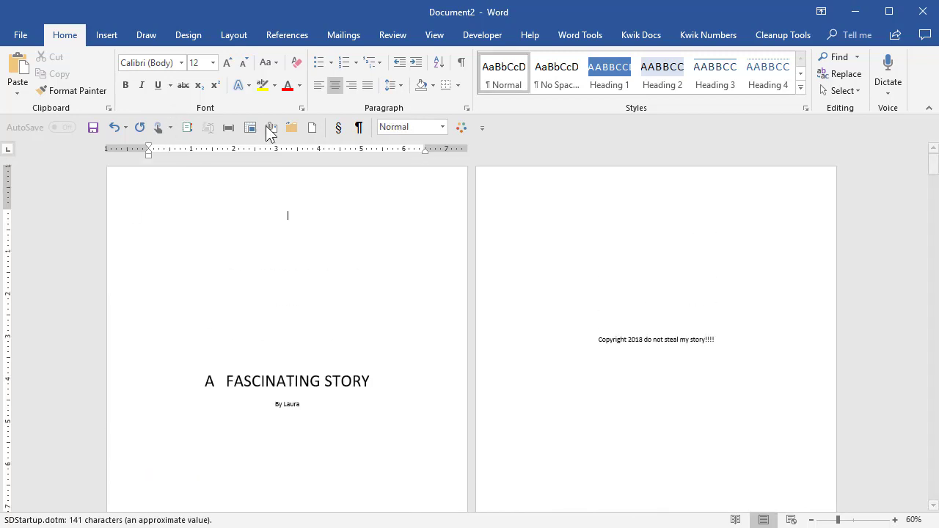
scroll(684, 383, "down", 2)
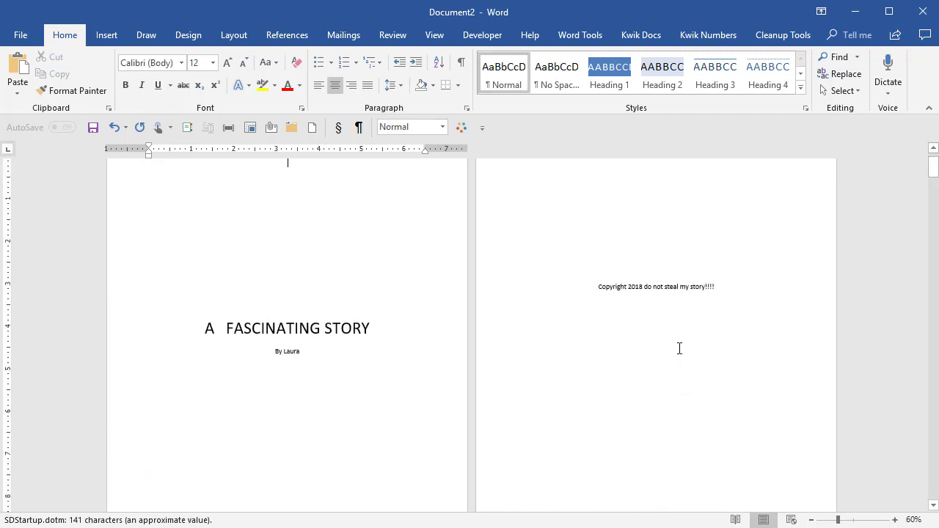
scroll(579, 343, "down", 6)
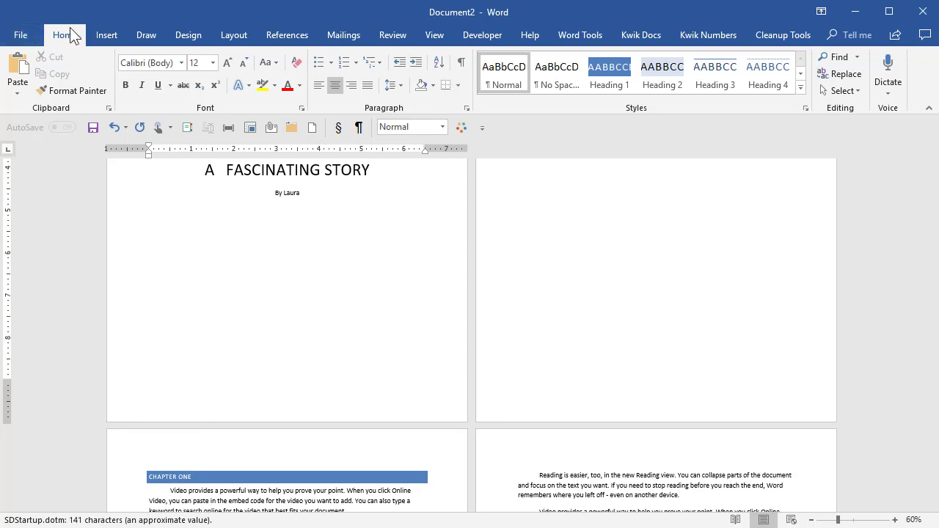
left_click(461, 63)
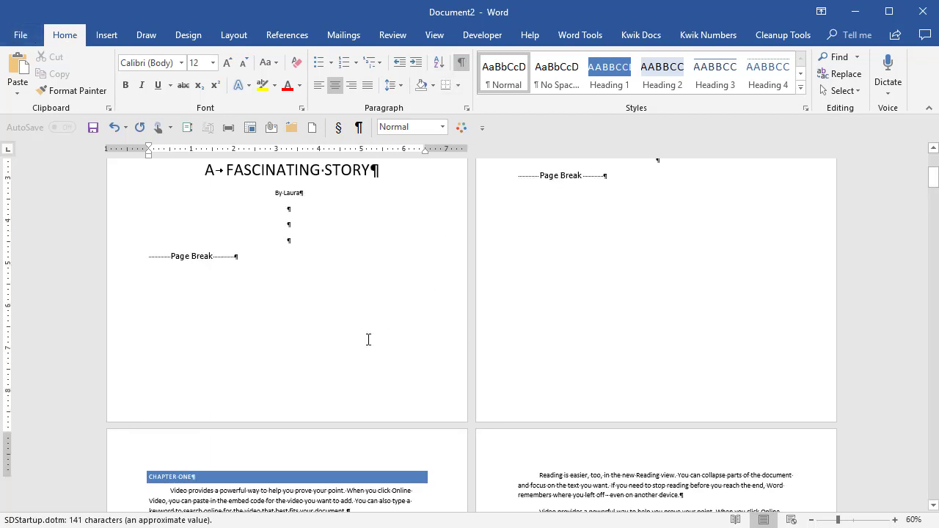
scroll(371, 339, "up", 8)
scroll(330, 256, "down", 2)
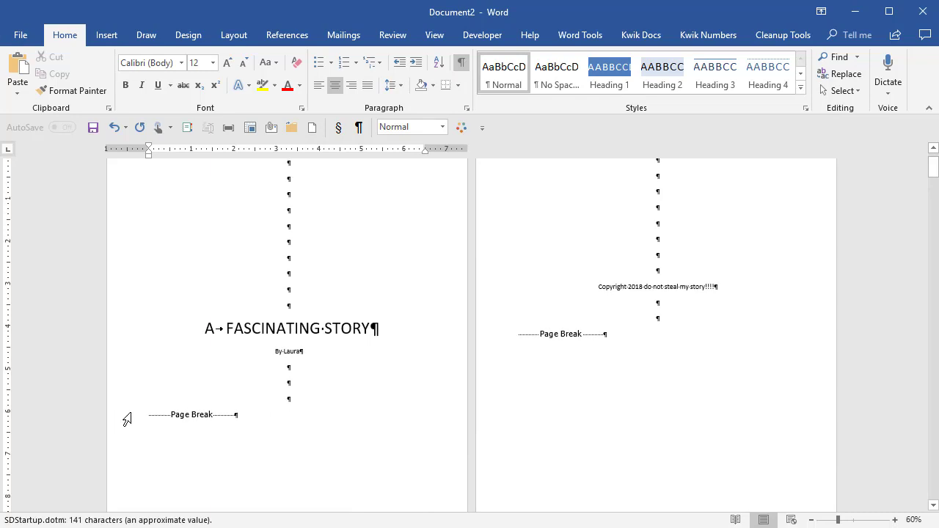
left_click(601, 334)
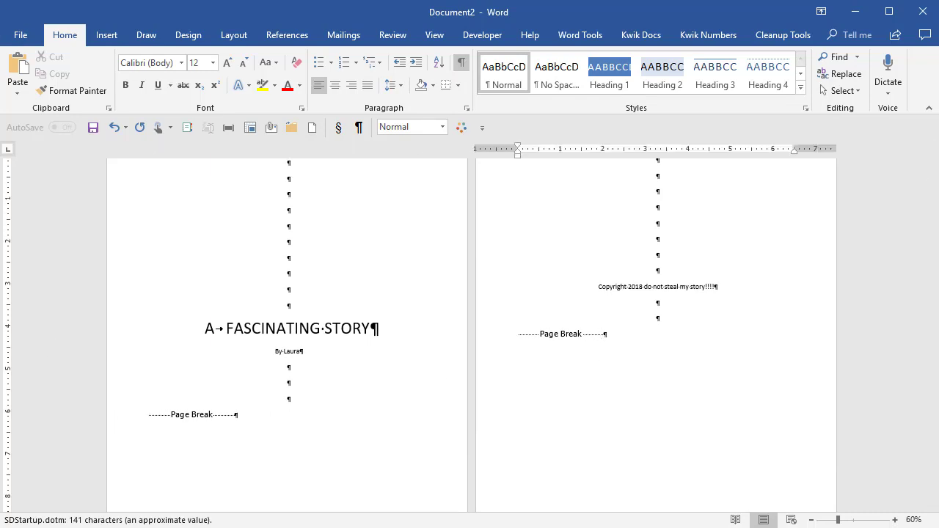
key("Delete")
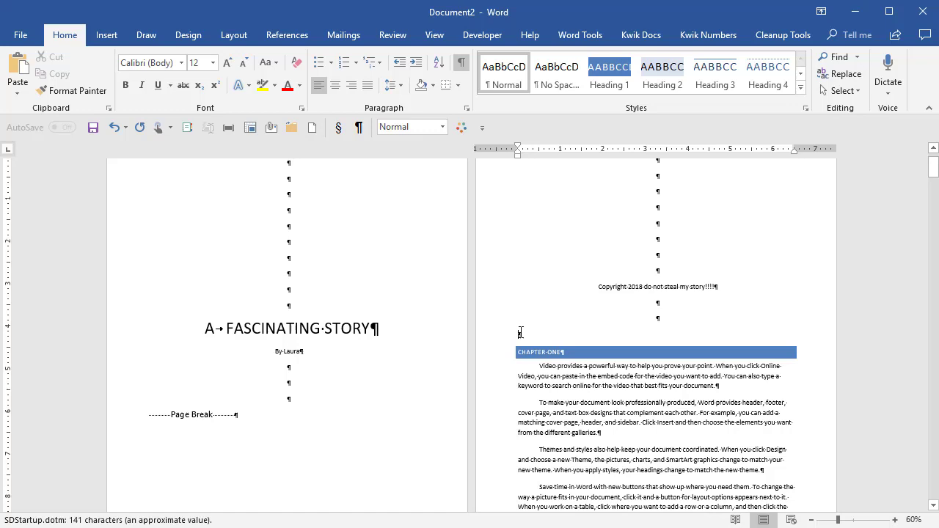
Step: Insert a Next Page section break after the copyright line from Layout > Breaks
left_click(244, 40)
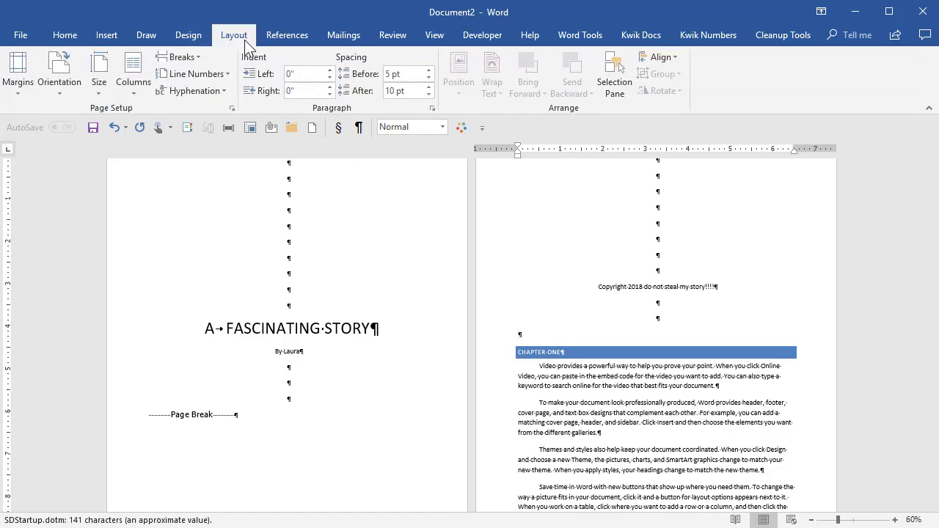
left_click(202, 60)
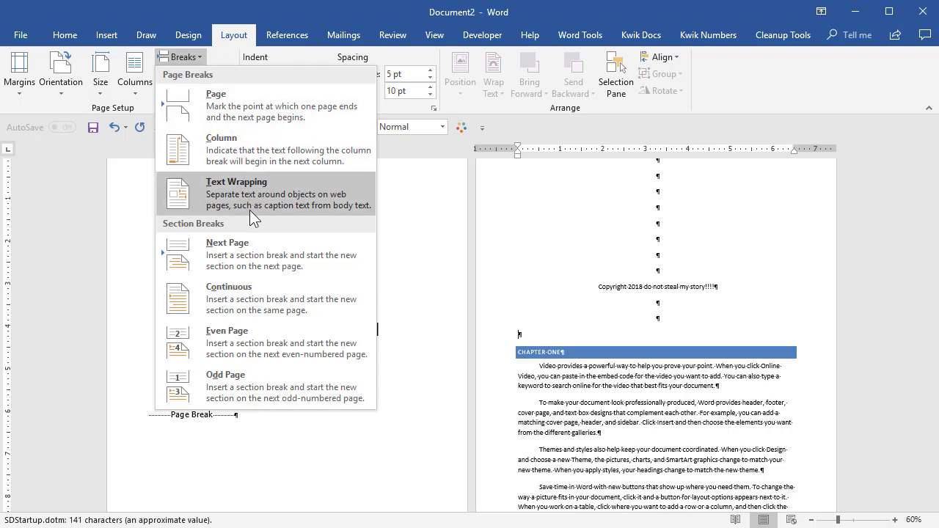
left_click(258, 251)
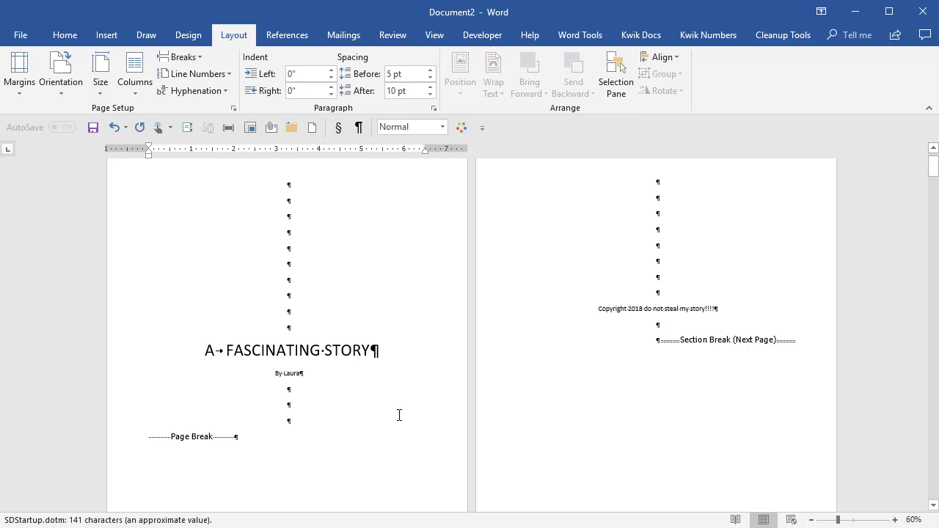
scroll(399, 411, "down", 5)
Step: Delete the empty line above CHAPTER ONE
left_click(165, 451)
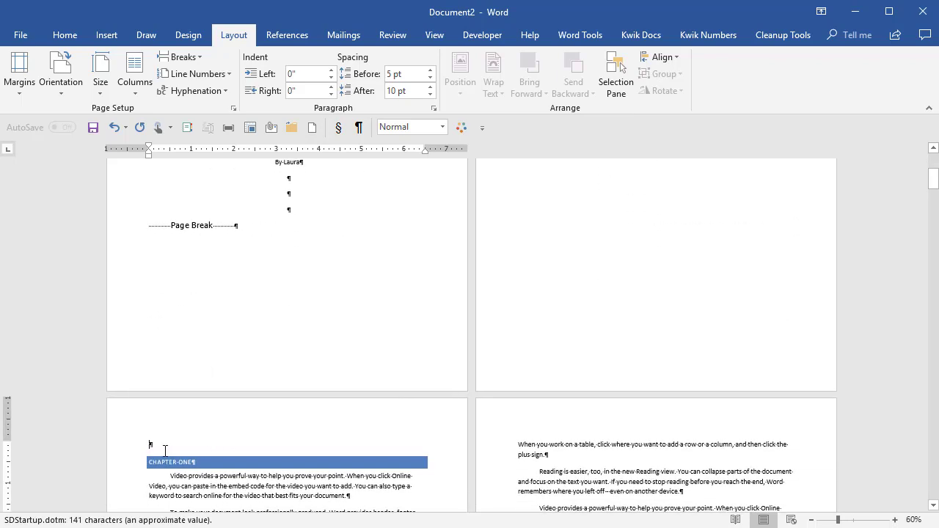
key("Delete")
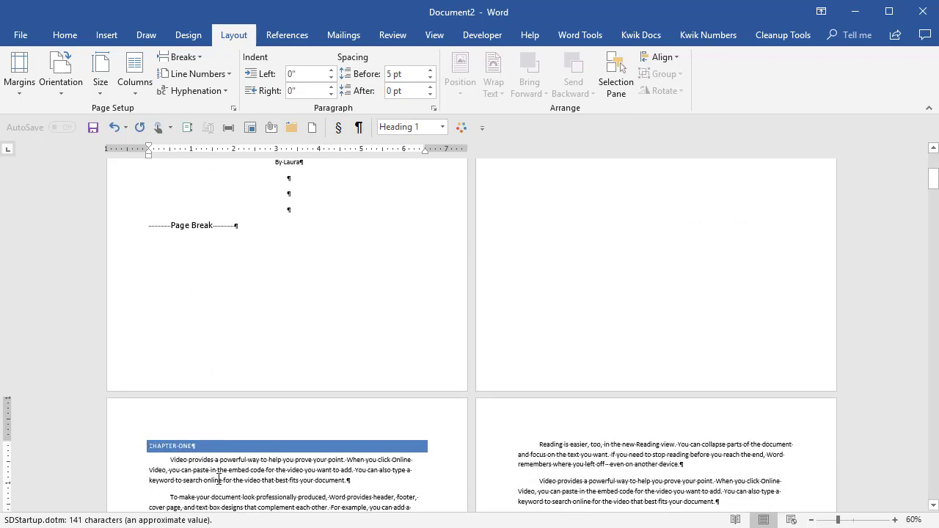
scroll(223, 239, "up", 6)
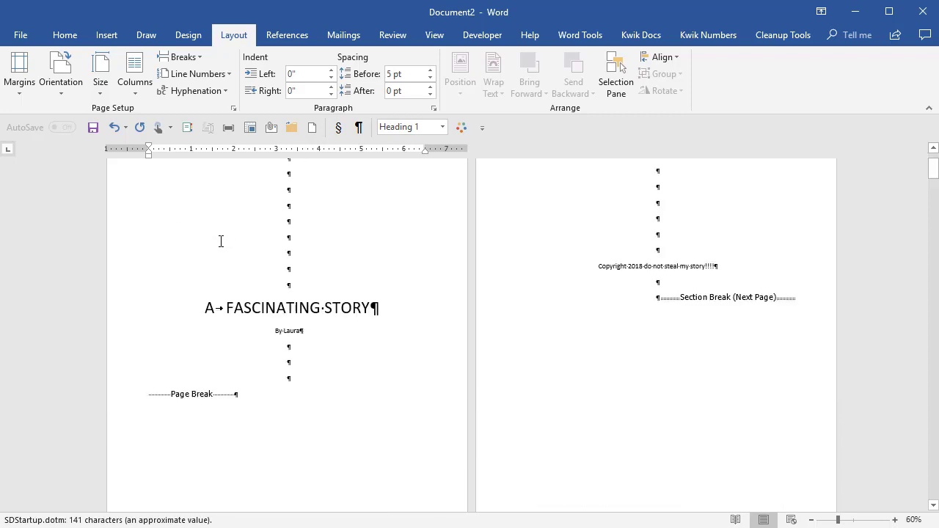
scroll(199, 304, "down", 6)
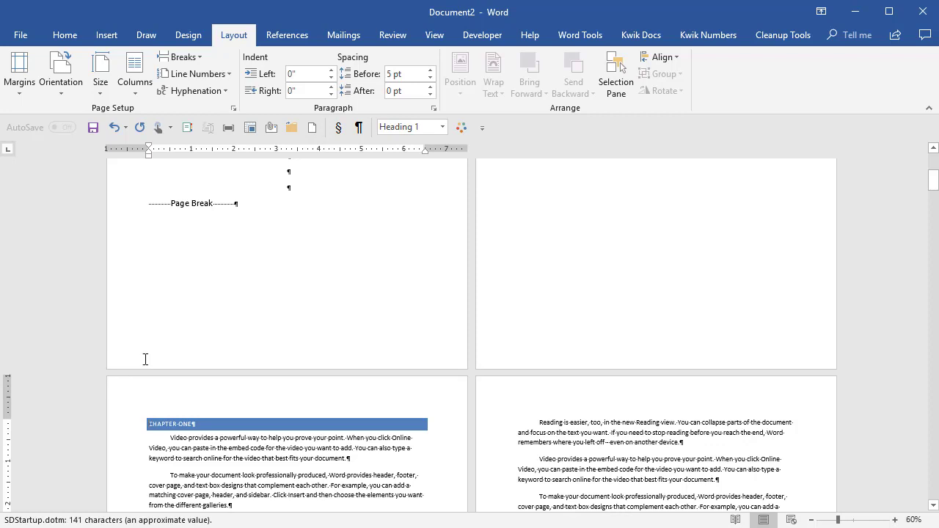
Step: In the Section 2 footer, turn off Link to Previous
double_click(122, 361)
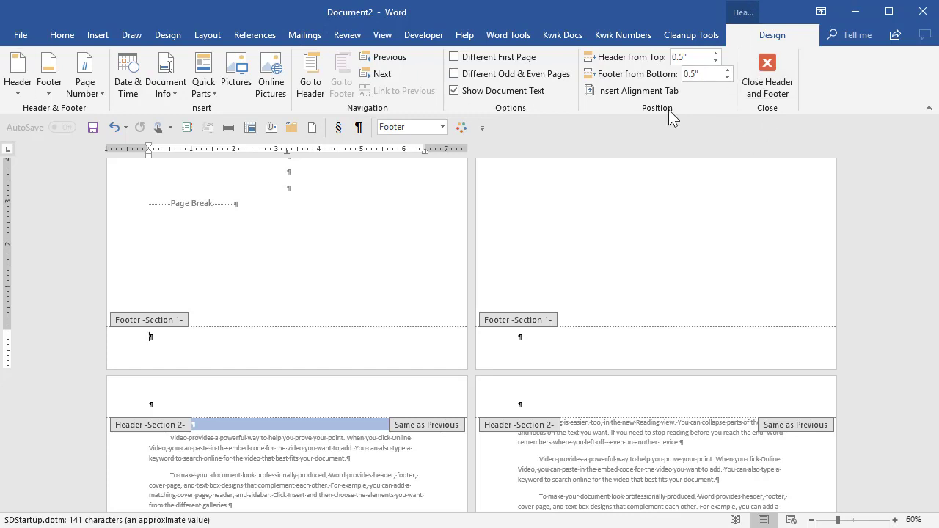
left_click(376, 74)
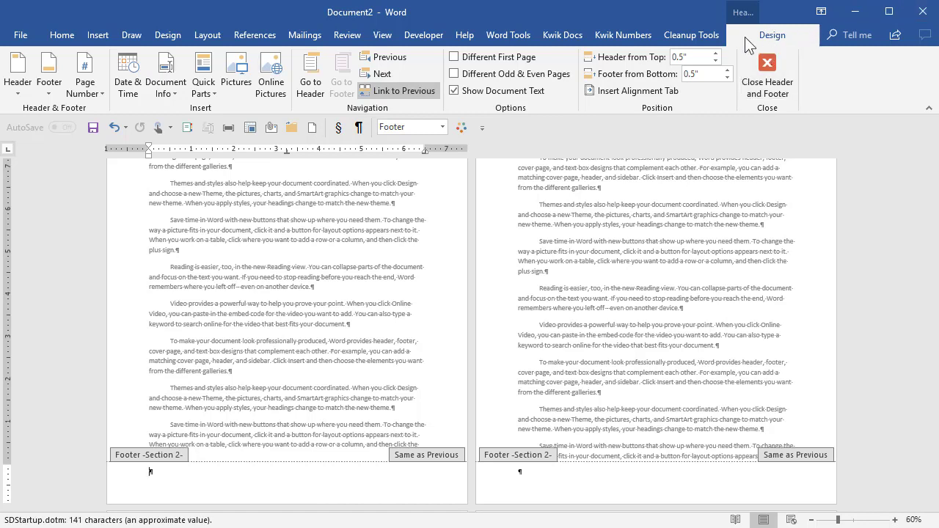
left_click(409, 90)
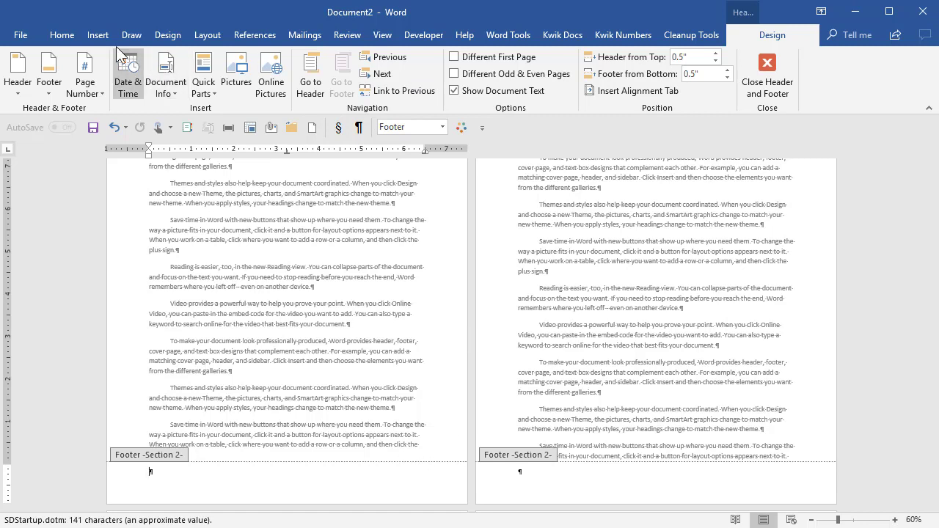
Step: Move the insertion point to the centre of the Section 2 footer
left_click(87, 94)
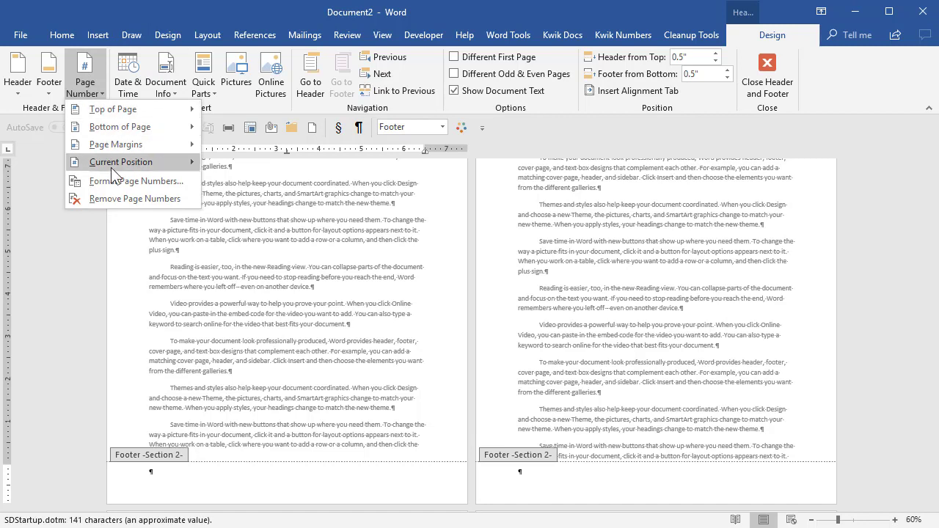
mouse_move(112, 169)
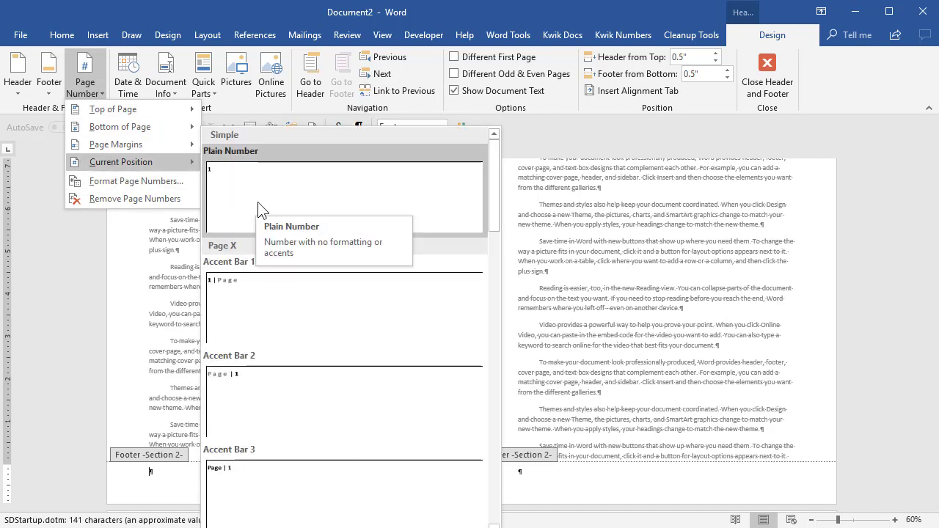
mouse_move(151, 126)
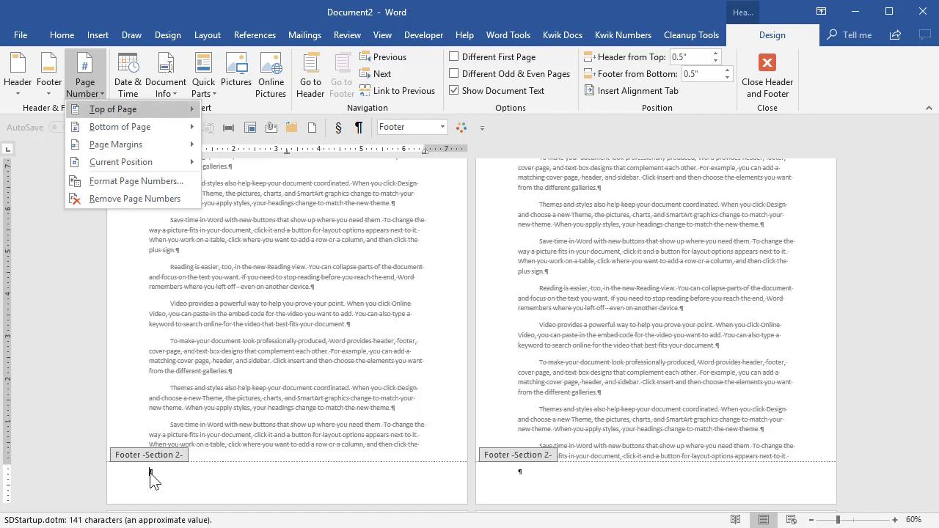
left_click(151, 481)
key("Tab")
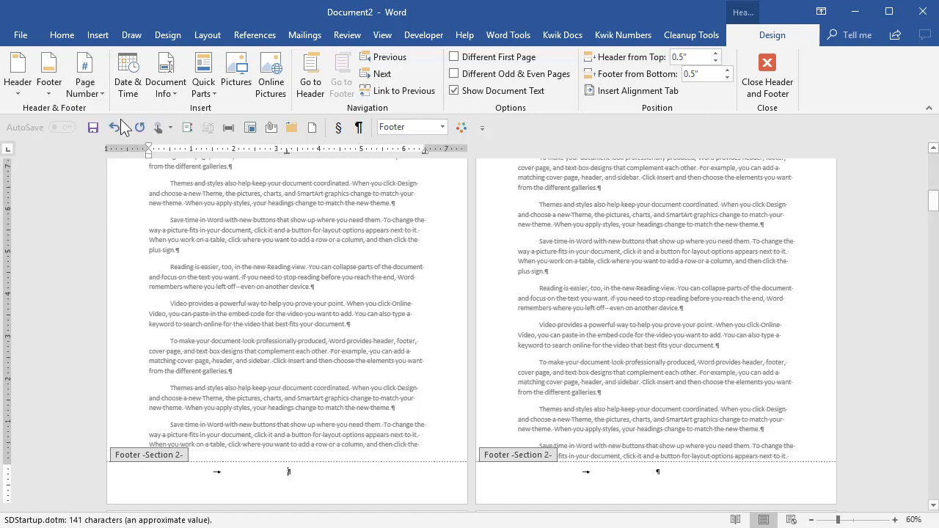
Step: Insert a plain page number at the footer's centre, which shows 3
left_click(85, 86)
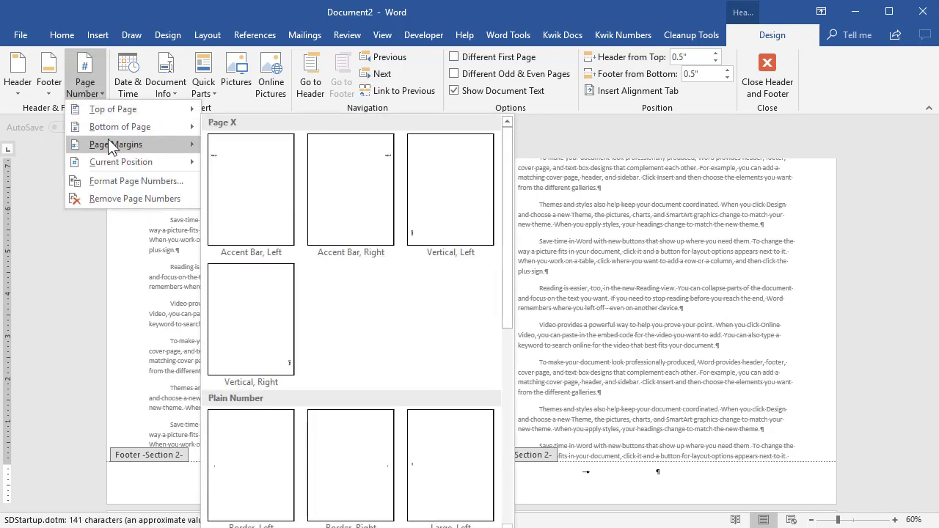
mouse_move(171, 164)
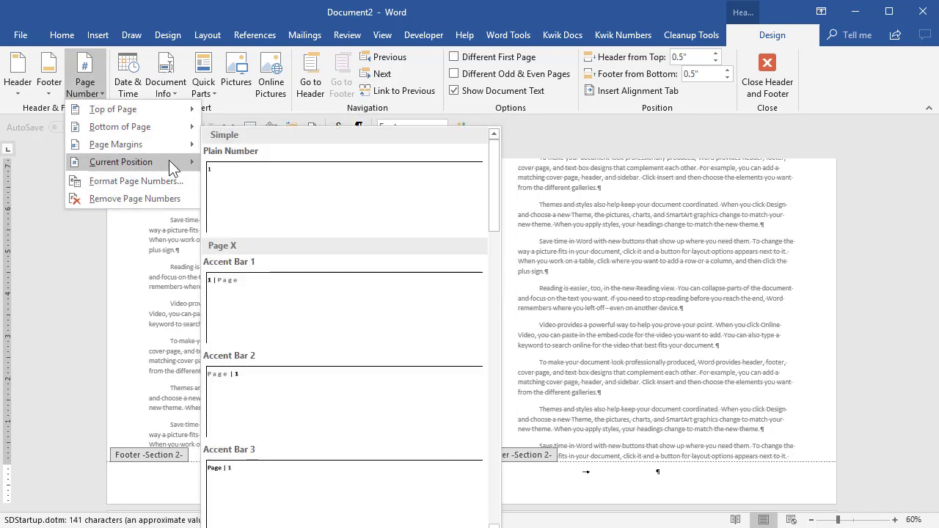
left_click(262, 201)
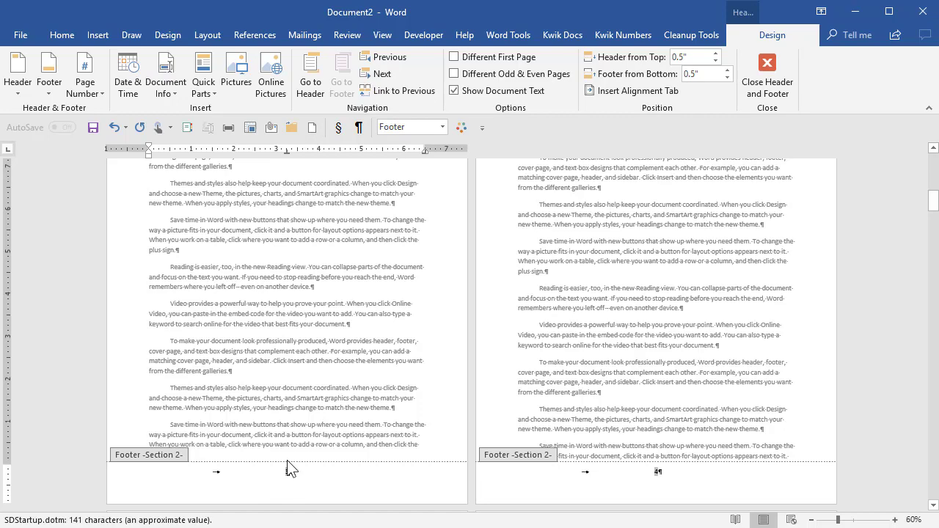
scroll(282, 460, "up", 4, "ctrl")
scroll(282, 460, "up", 2)
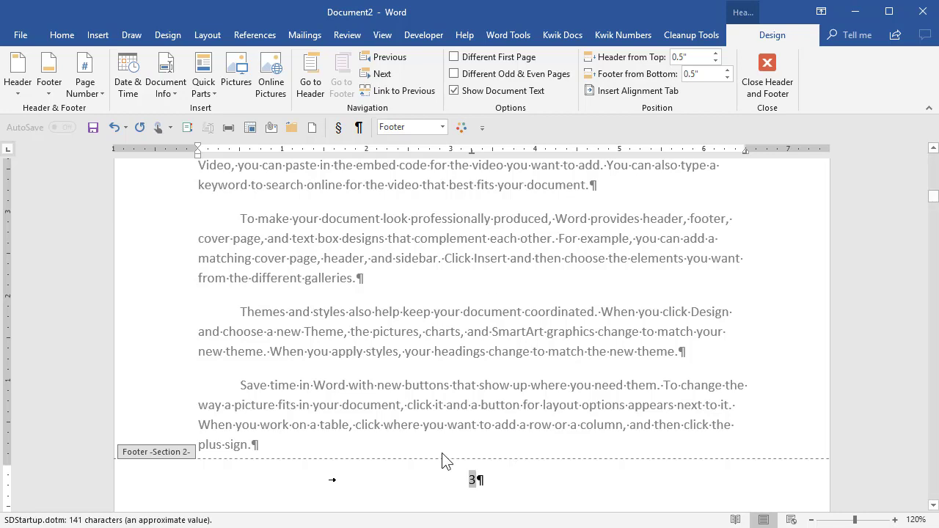
scroll(442, 459, "up", 6)
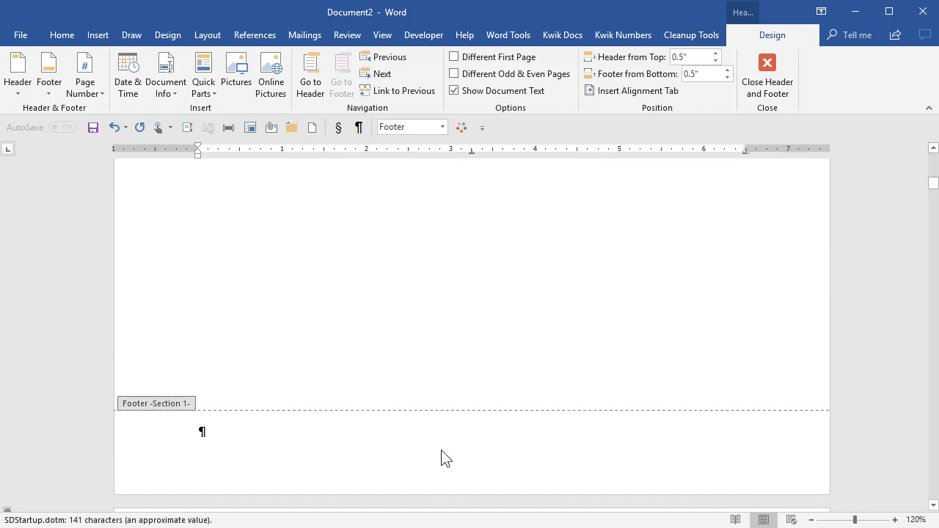
scroll(442, 447, "down", 10)
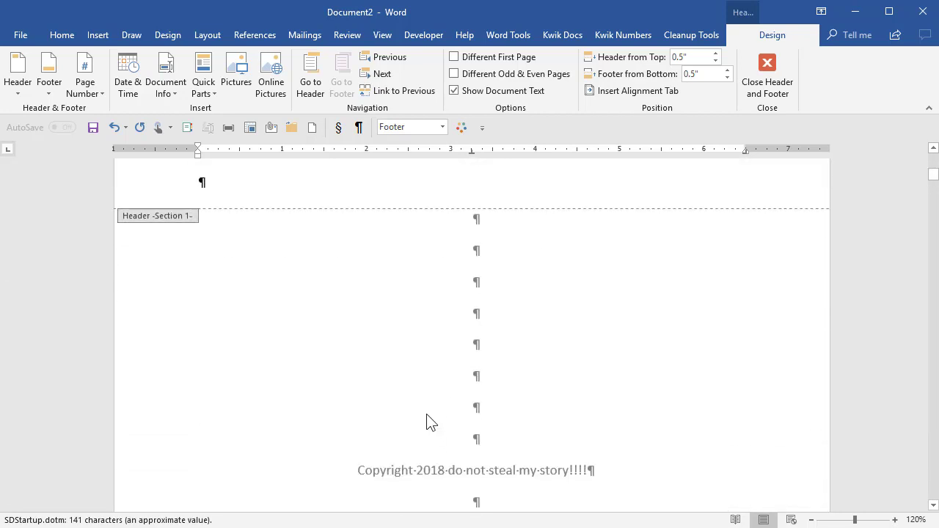
scroll(431, 424, "down", 15)
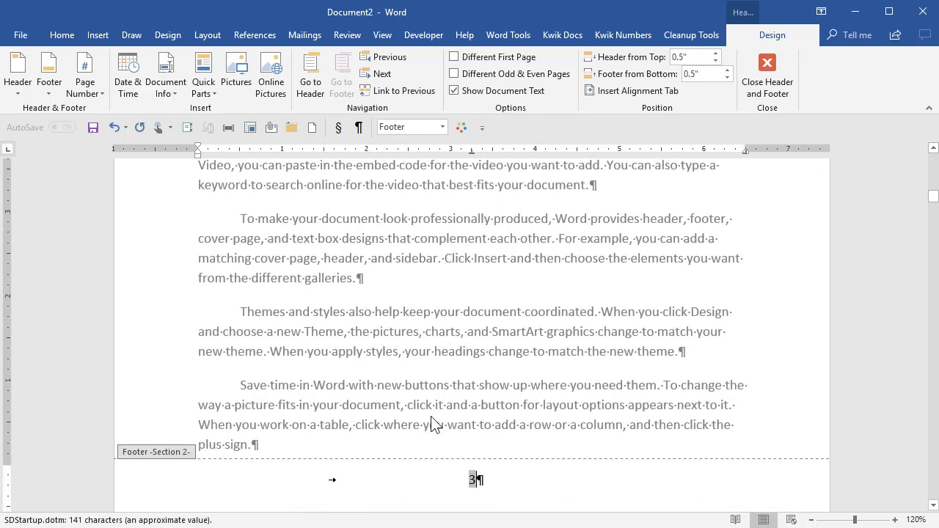
scroll(432, 424, "down", 3)
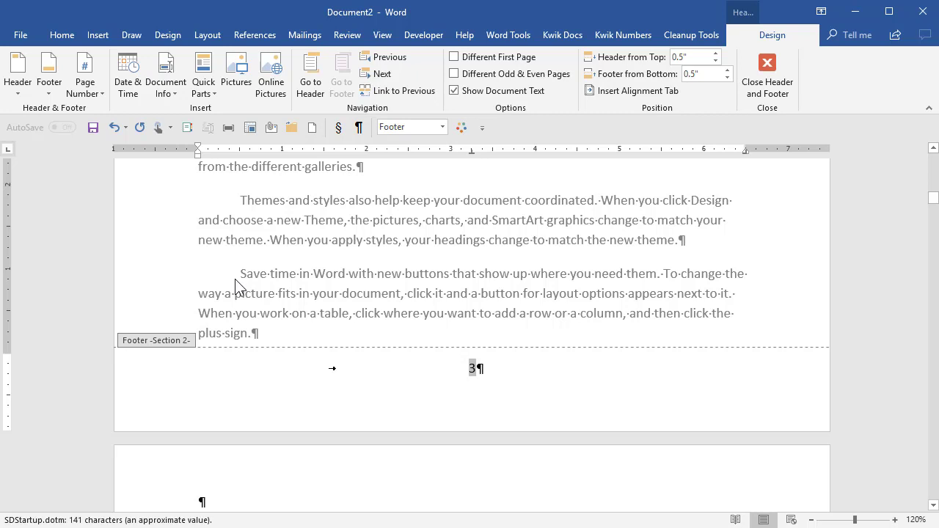
Step: Format Section 2's page numbers as 1, 2, 3 and set them to start at 1
left_click(100, 90)
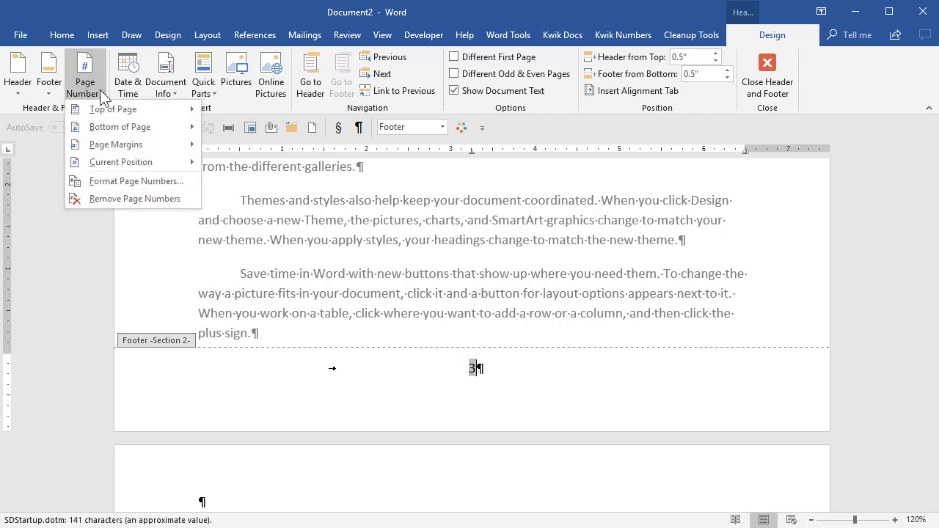
left_click(112, 188)
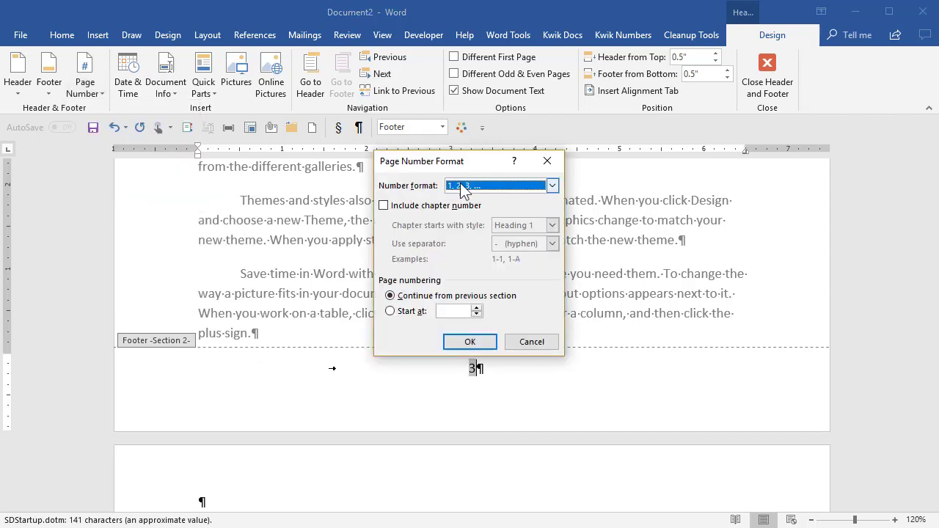
left_click(468, 188)
left_click(468, 198)
left_click(400, 311)
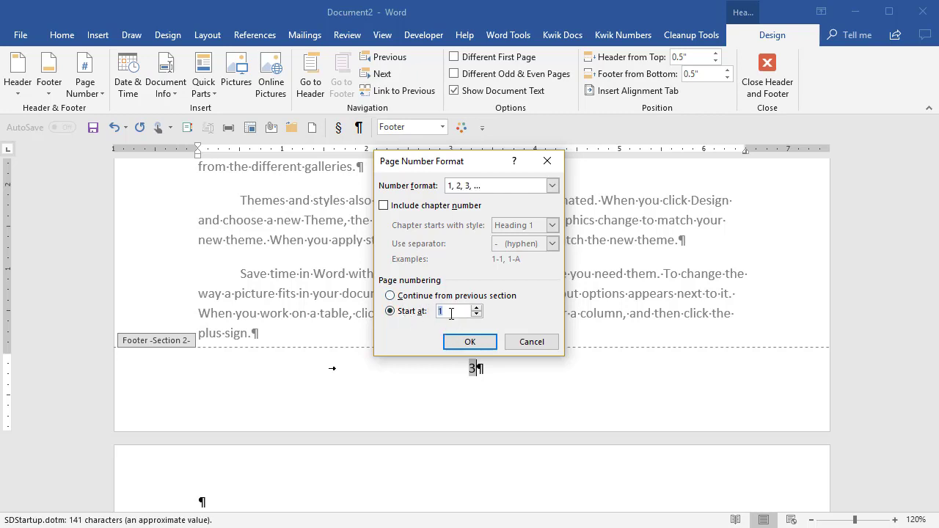
type("1")
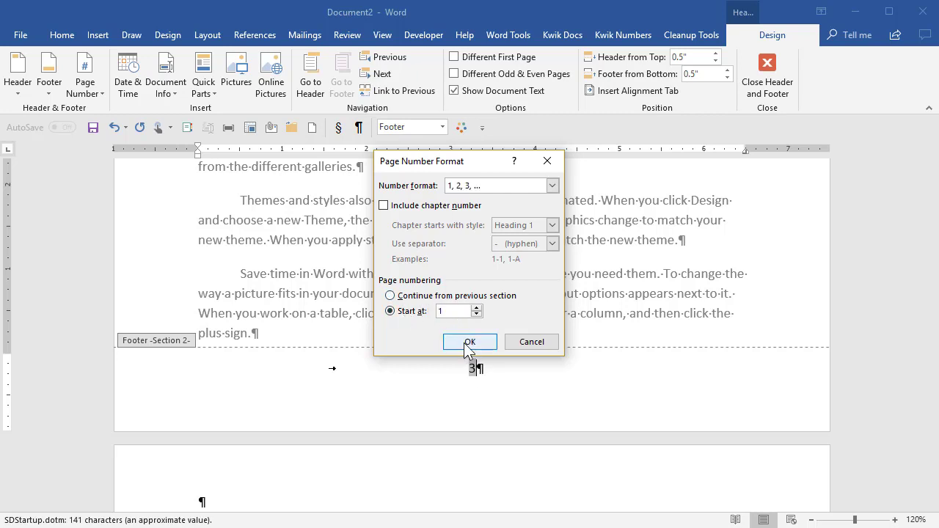
left_click(467, 347)
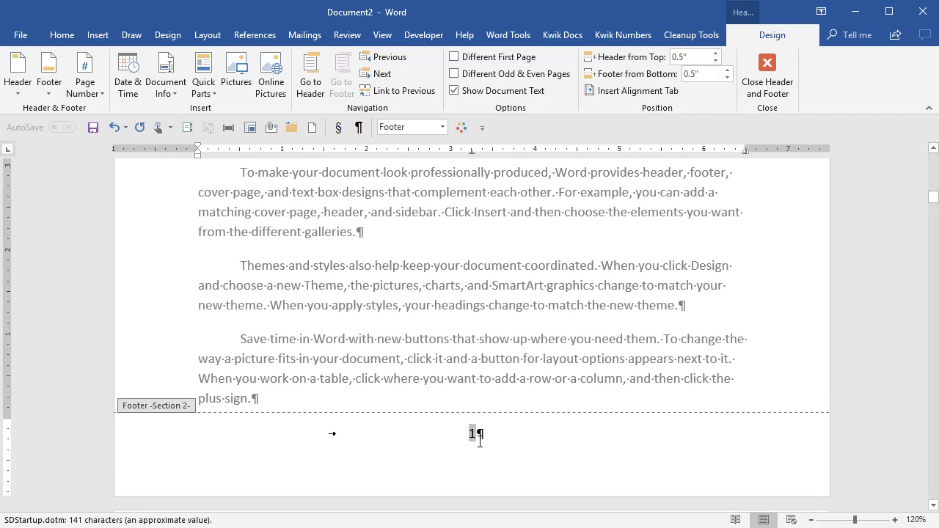
Step: Insert a plain page number at the current position in the Section 1 footer, showing 2
scroll(455, 428, "up", 5)
scroll(453, 418, "up", 3)
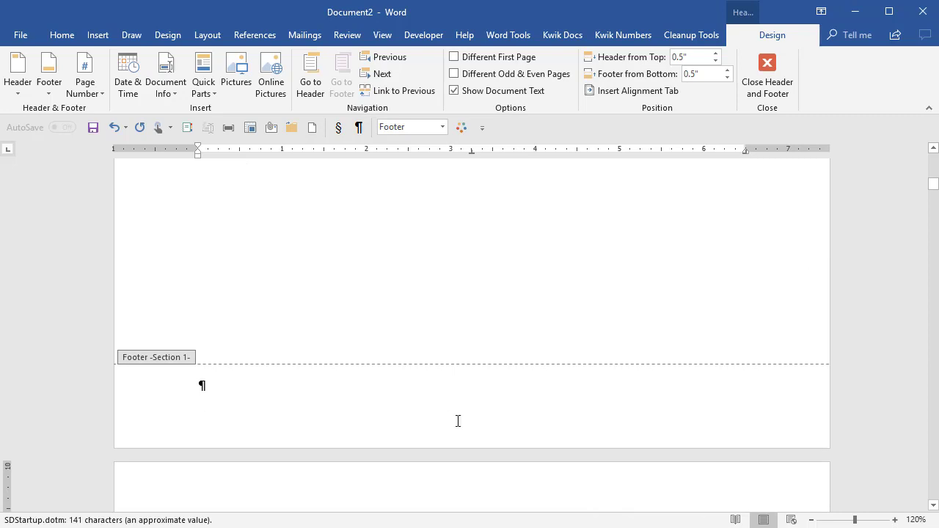
left_click(226, 398)
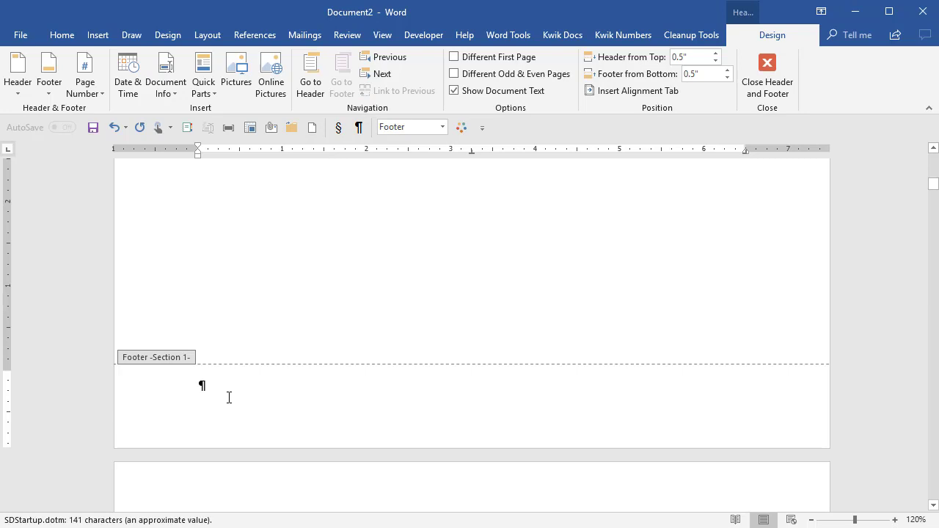
left_click(96, 94)
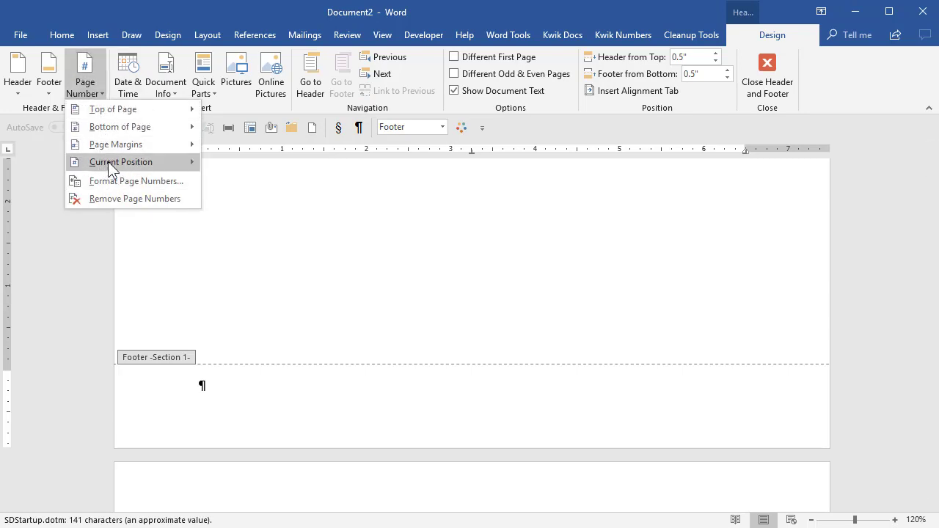
mouse_move(108, 161)
left_click(223, 194)
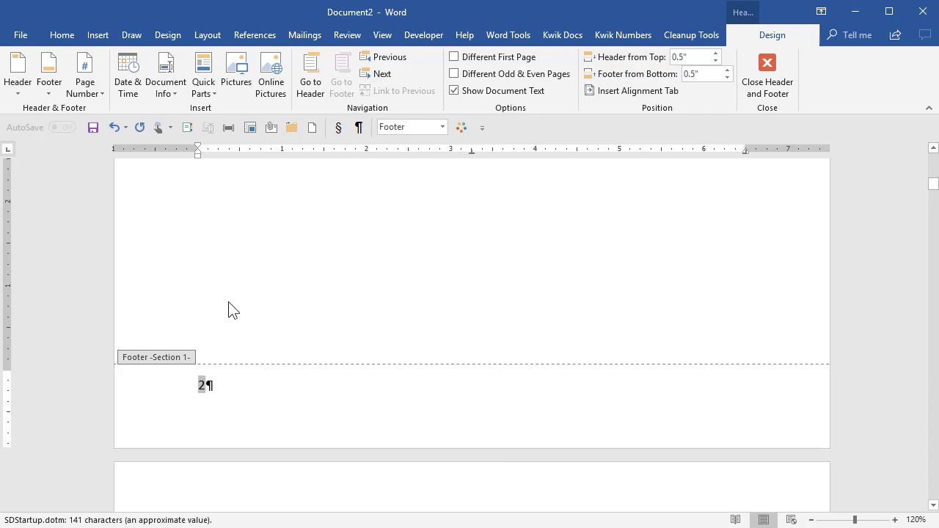
scroll(227, 298, "down", 10)
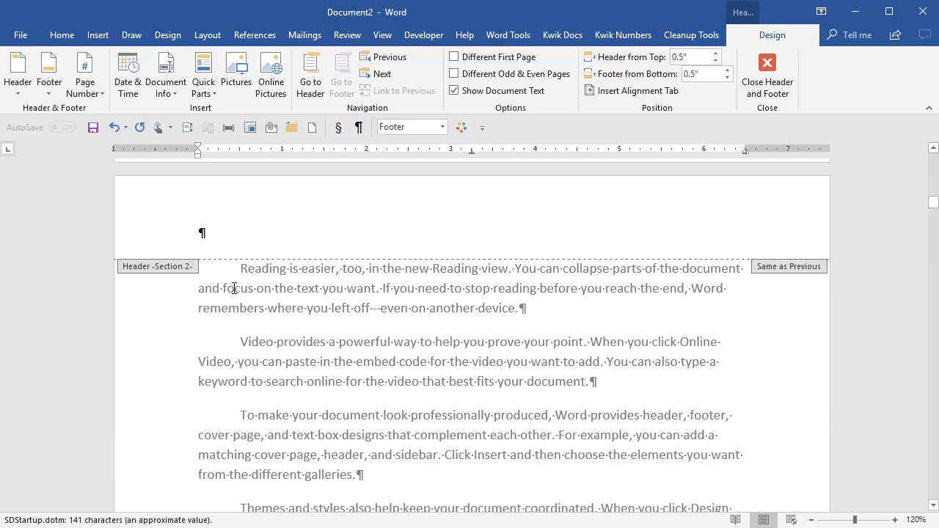
scroll(287, 308, "up", 5)
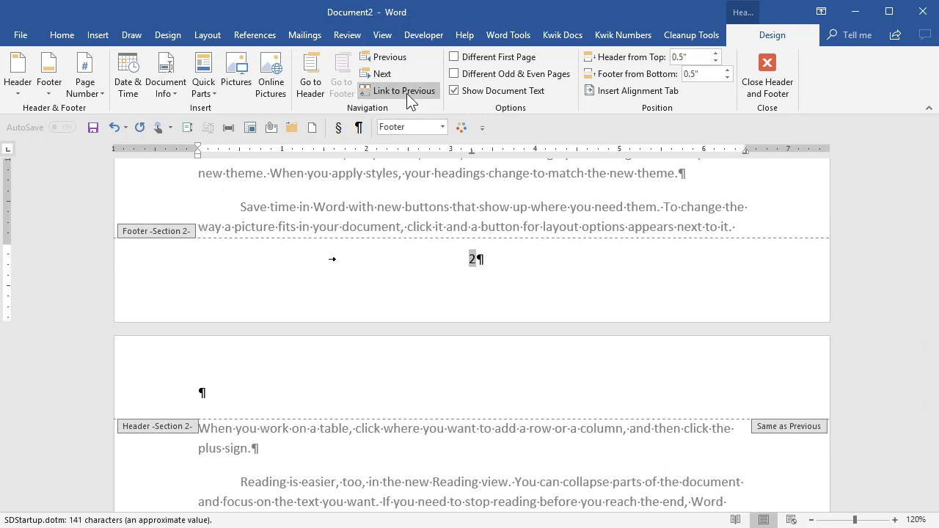
left_click(384, 62)
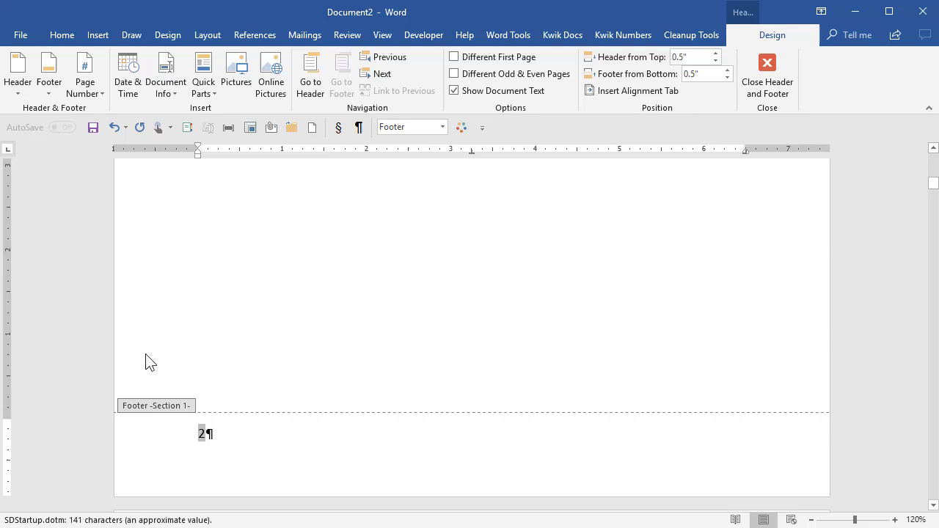
Step: Delete the page number from the Section 1 footer and leave footer editing
left_click(165, 435)
key("Delete")
scroll(445, 330, "up", 2)
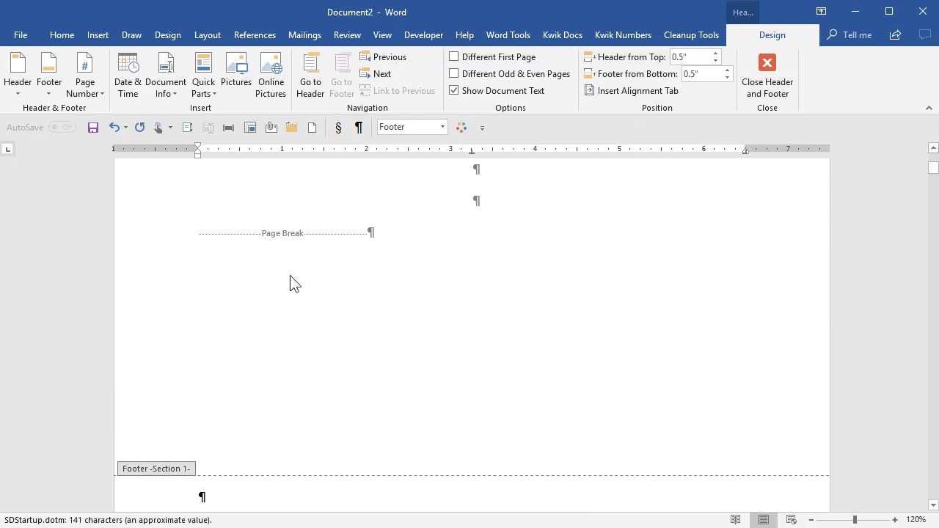
scroll(287, 277, "down", 5)
scroll(287, 276, "up", 10)
scroll(289, 282, "down", 8)
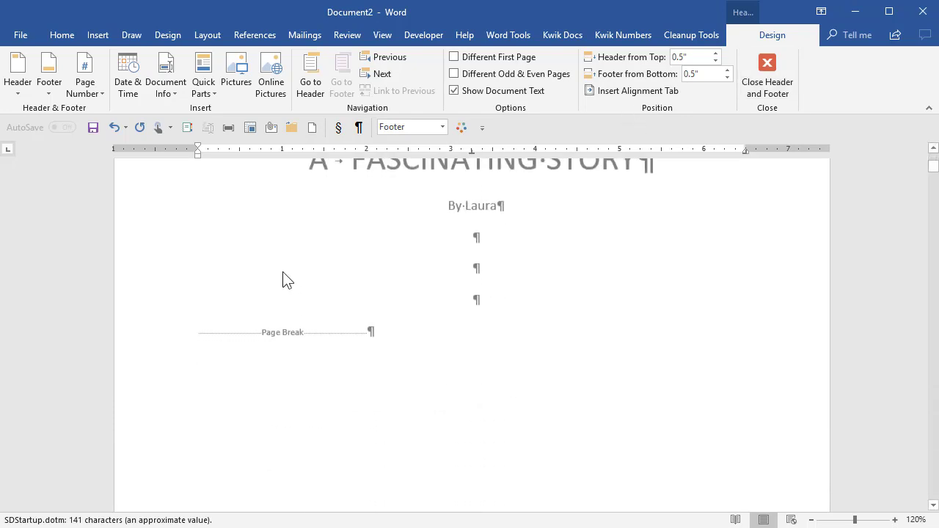
key("Escape")
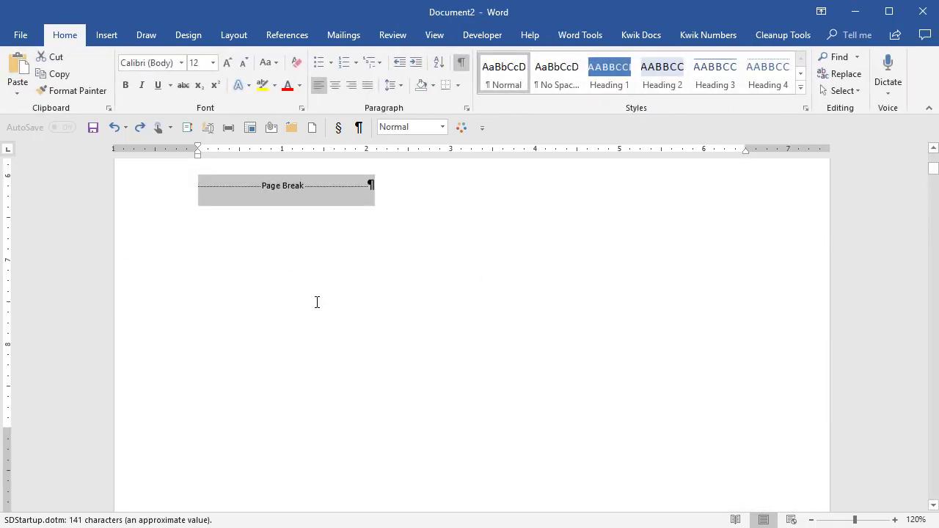
Step: Place the insertion point at the Section Break (Next Page) before Chapter One
scroll(275, 267, "down", 6)
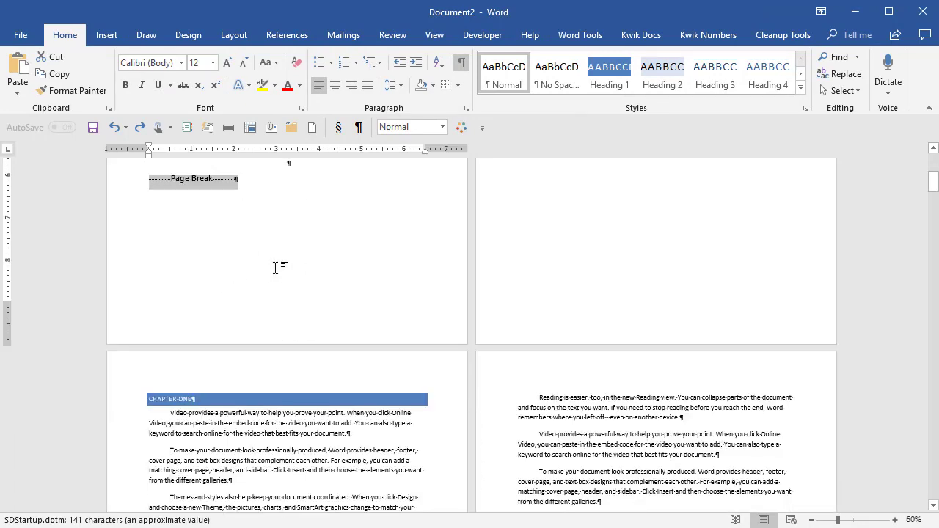
scroll(455, 286, "up", 5)
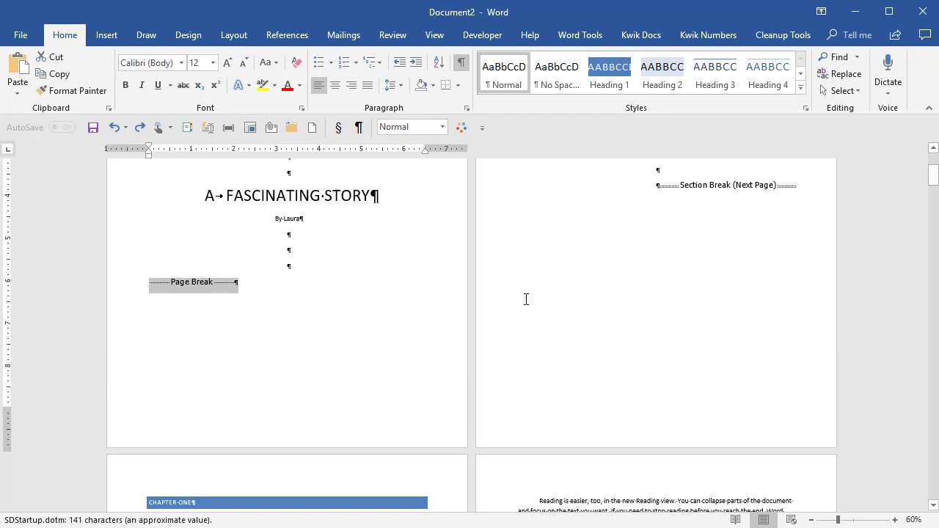
scroll(523, 299, "down", 3)
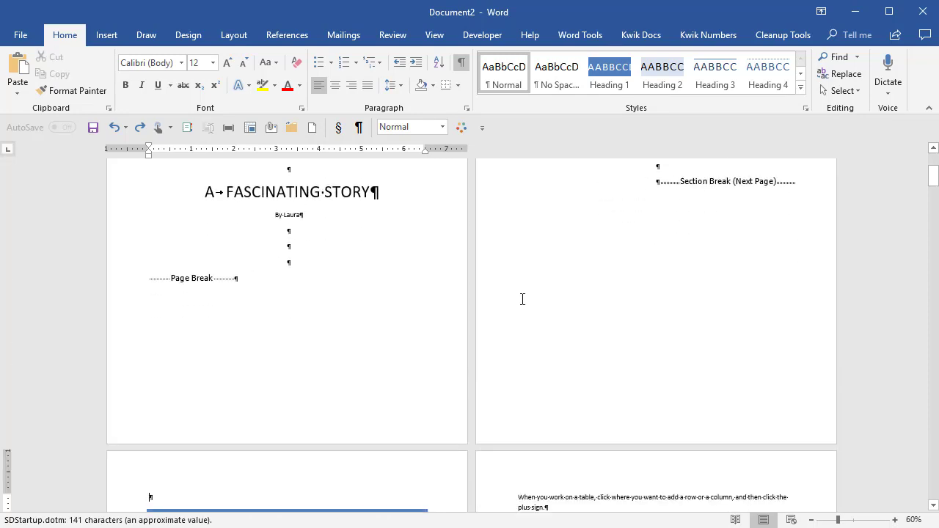
left_click(523, 299)
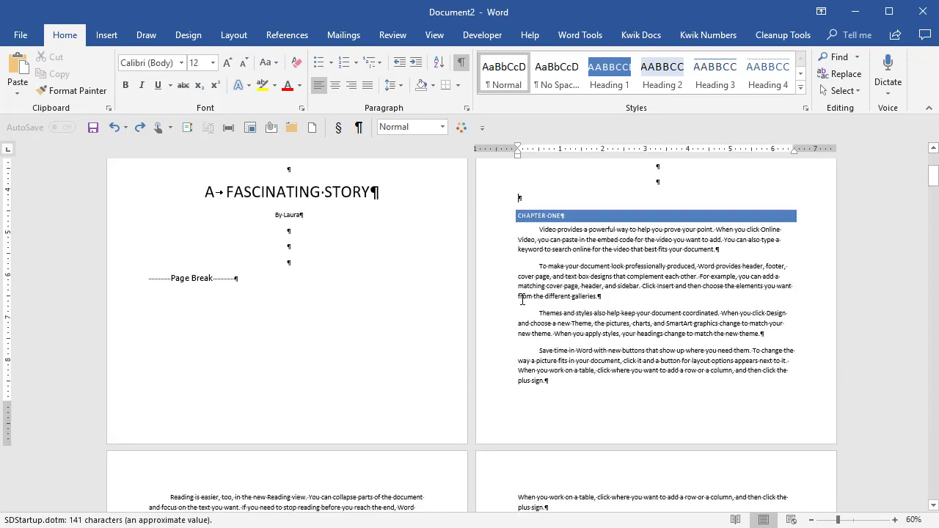
Step: Turn on Different First Page and type 'ME ONLY' in the title page footer, then close footers
double_click(275, 433)
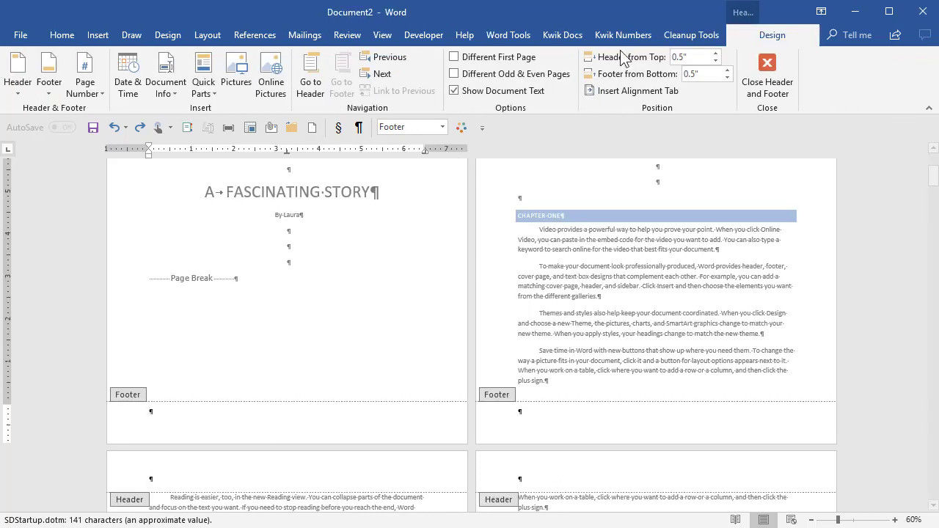
left_click(454, 57)
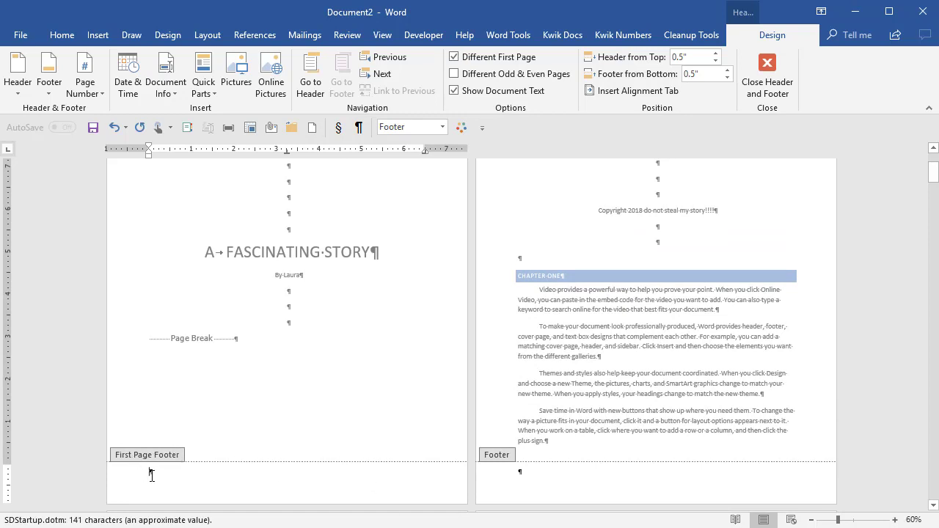
type("ME ONLY")
scroll(186, 481, "up", 3)
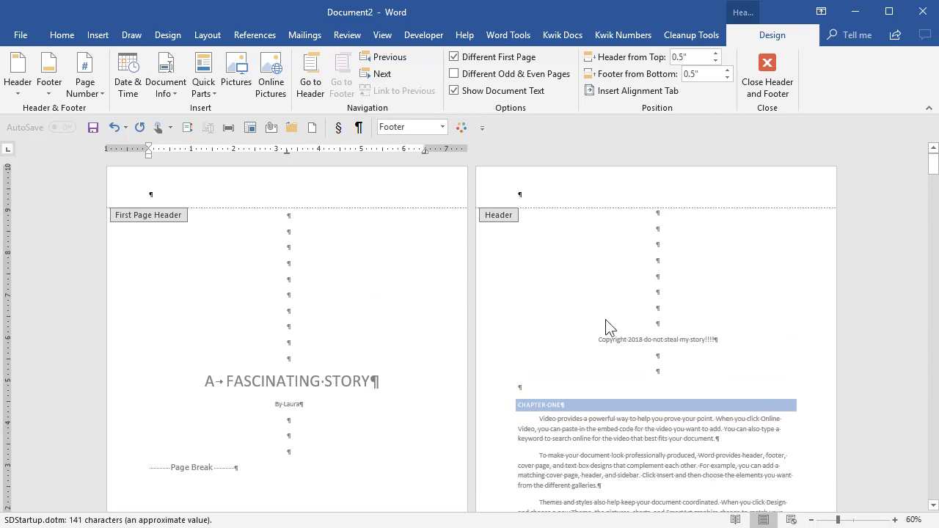
left_click(767, 73)
Step: Place the insertion point just above CHAPTER ONE
scroll(312, 419, "down", 2)
scroll(312, 419, "down", 3)
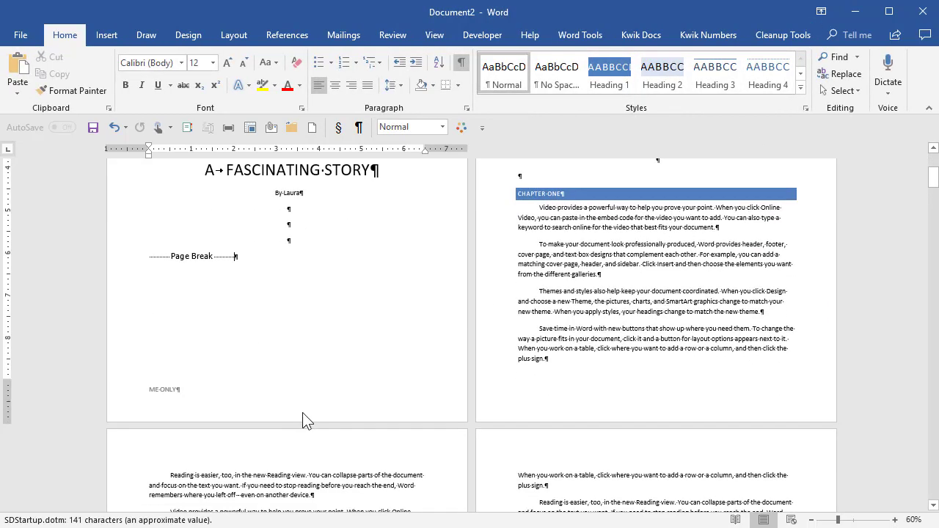
scroll(309, 411, "up", 3)
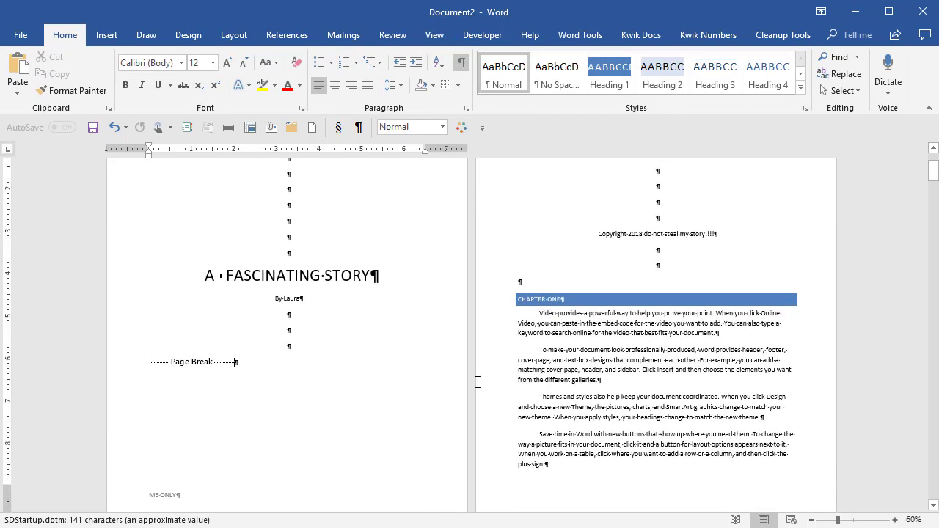
left_click(534, 279)
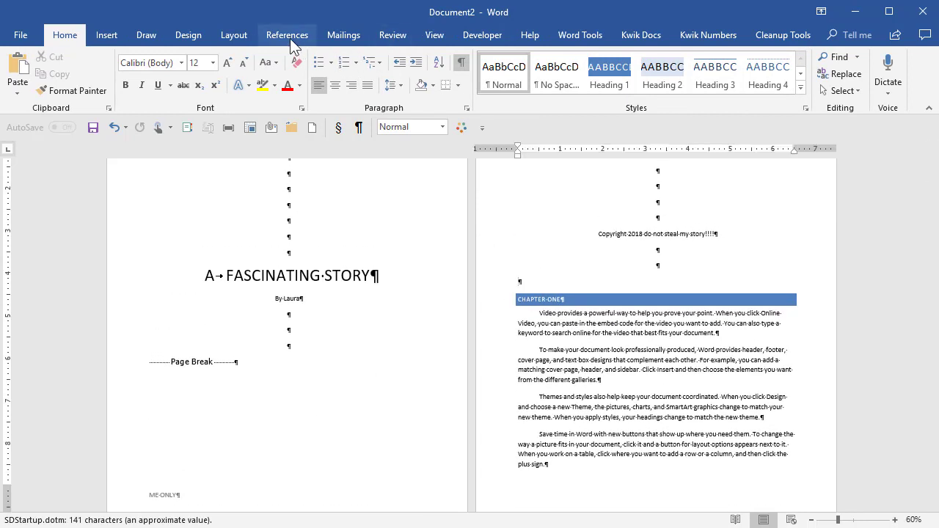
Step: Insert a Next Page section break before CHAPTER ONE and open the Section 2 footer
left_click(239, 37)
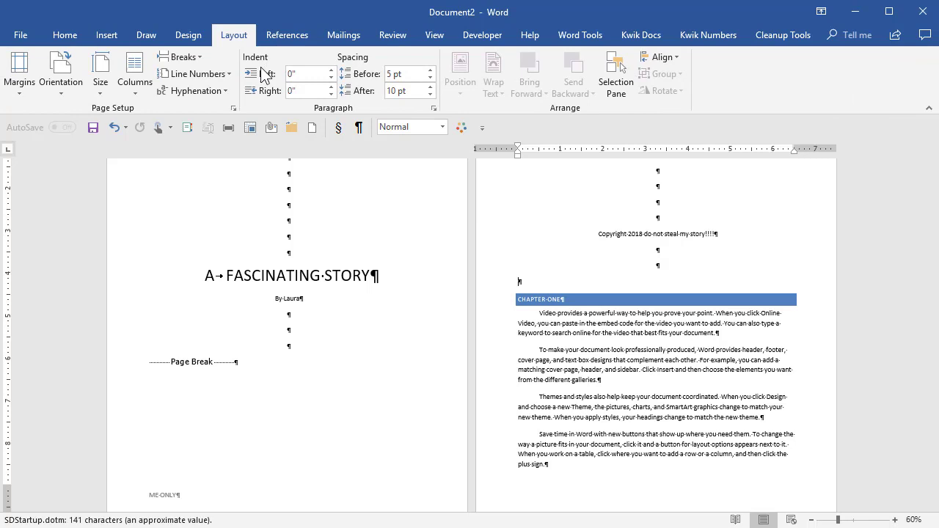
left_click(182, 57)
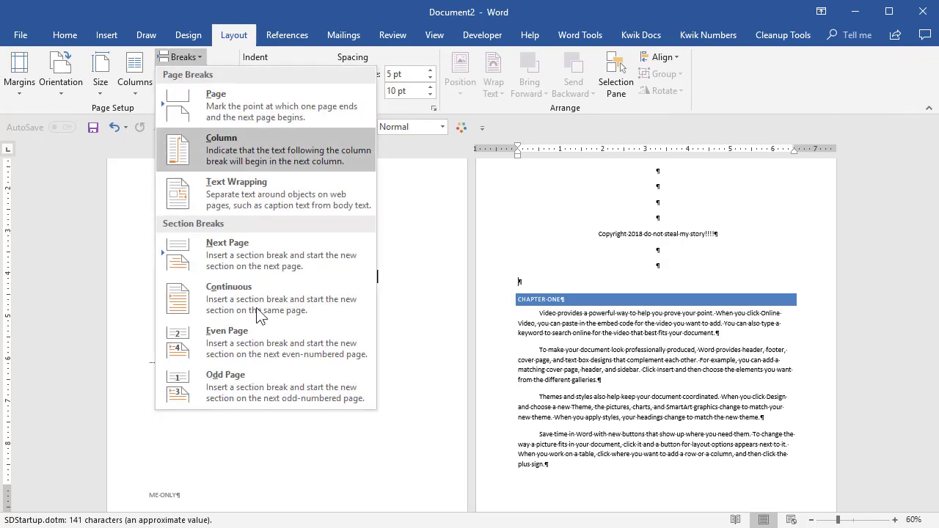
left_click(259, 251)
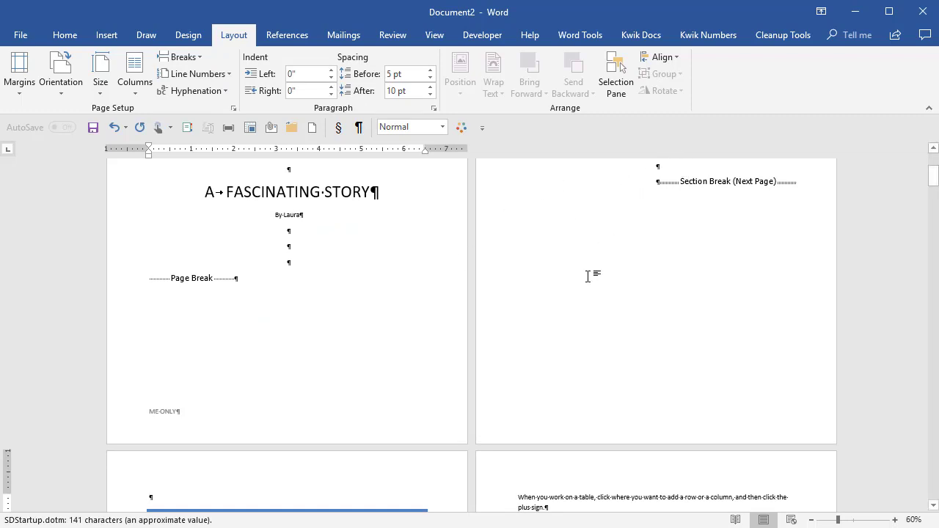
scroll(590, 296, "down", 6)
scroll(510, 390, "down", 3)
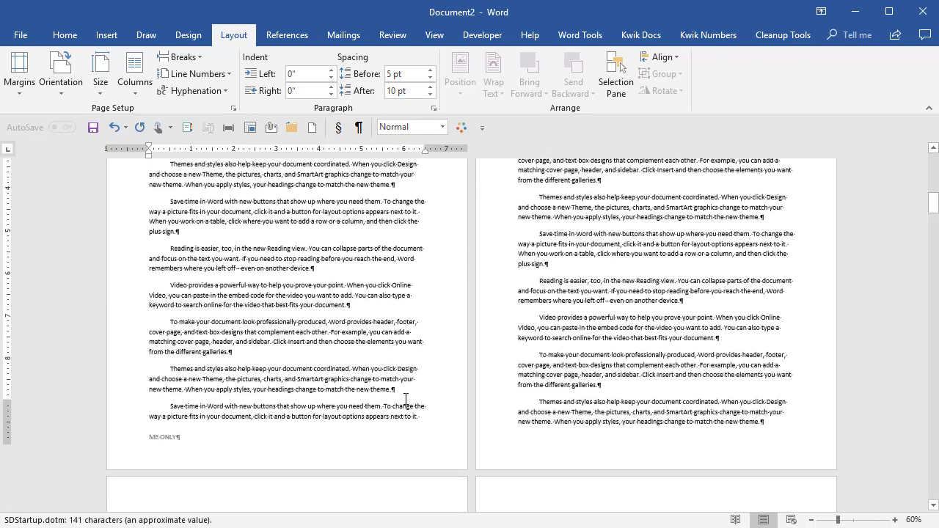
double_click(168, 431)
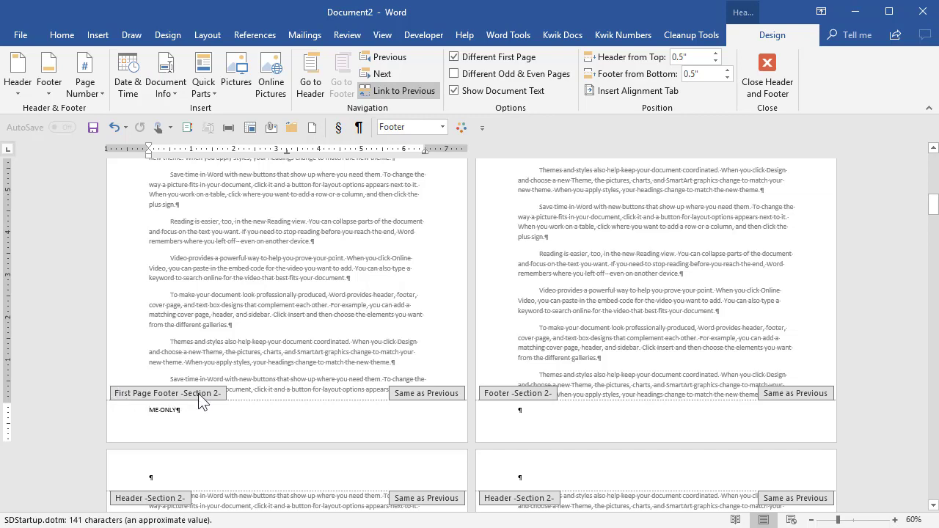
Step: Turn off Different First Page and Link to Previous, then add a centred plain page number
left_click(477, 58)
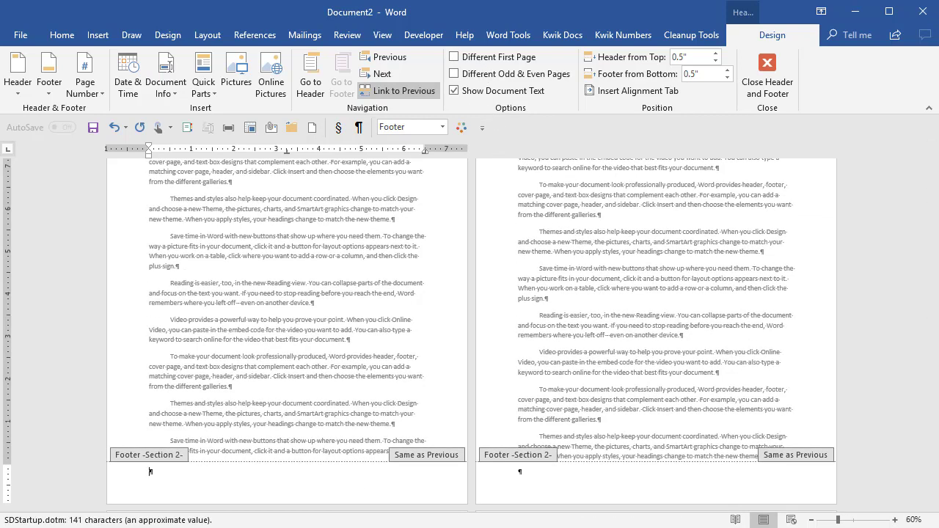
left_click(409, 89)
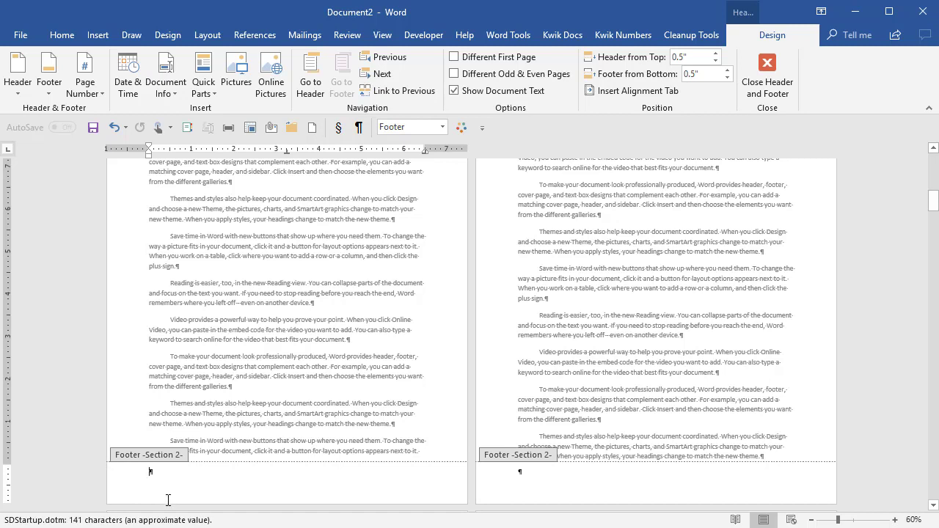
left_click(88, 98)
mouse_move(130, 160)
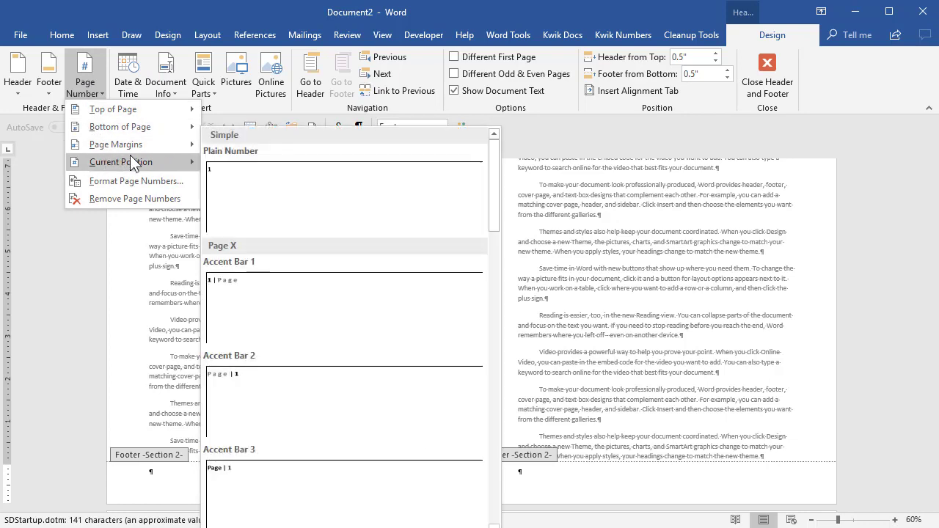
left_click(235, 183)
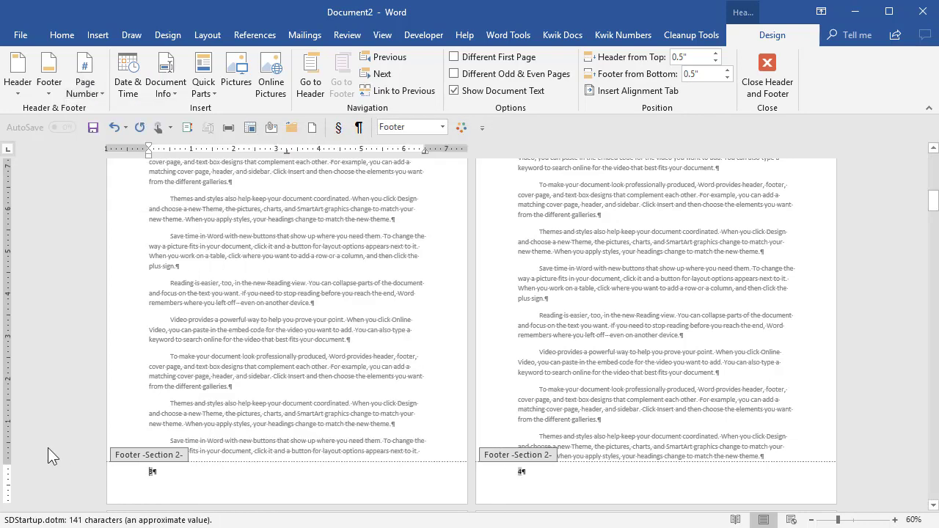
key("Tab")
Step: Set Section 2's page numbers to start at 1 in the '- 1 -' format
scroll(72, 458, "up", 8)
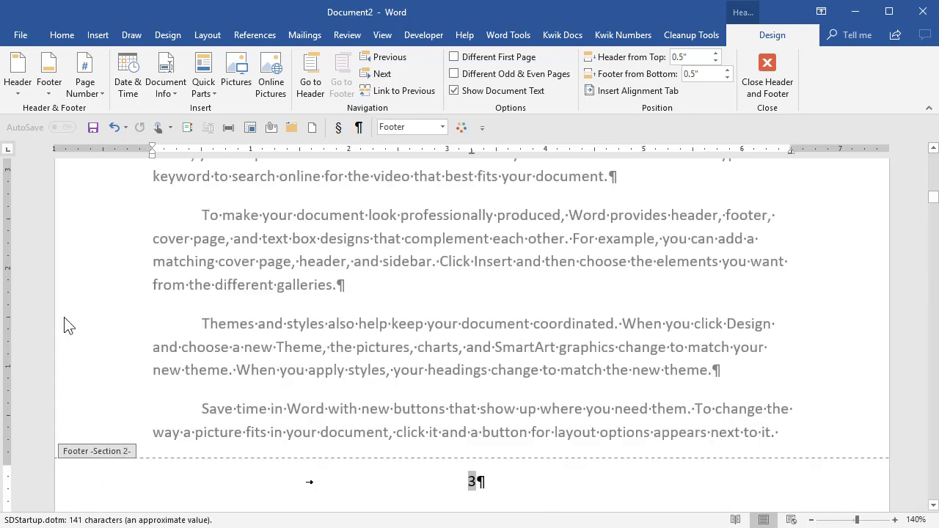
left_click(83, 92)
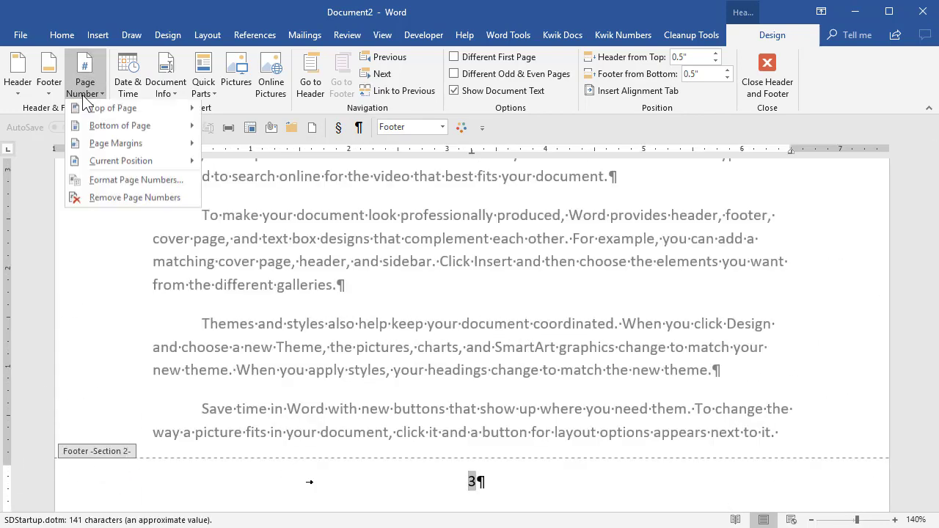
left_click(109, 183)
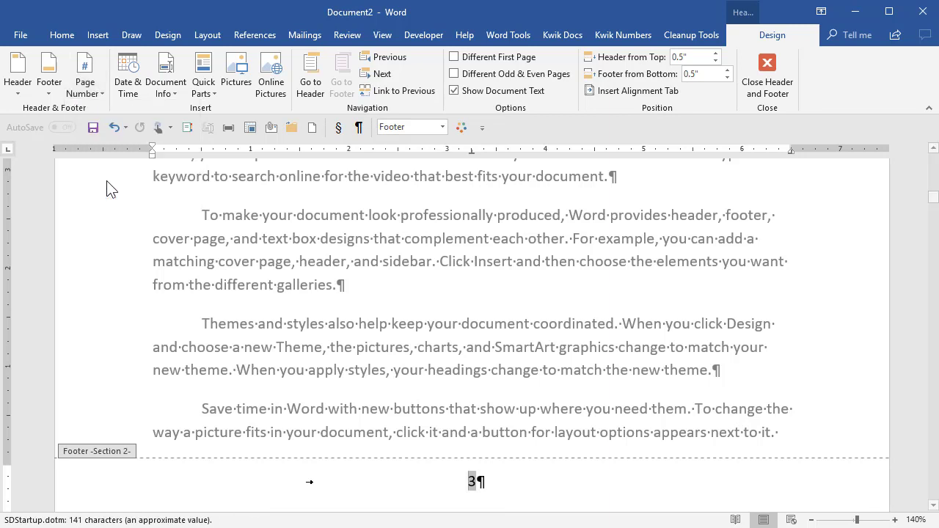
left_click(390, 311)
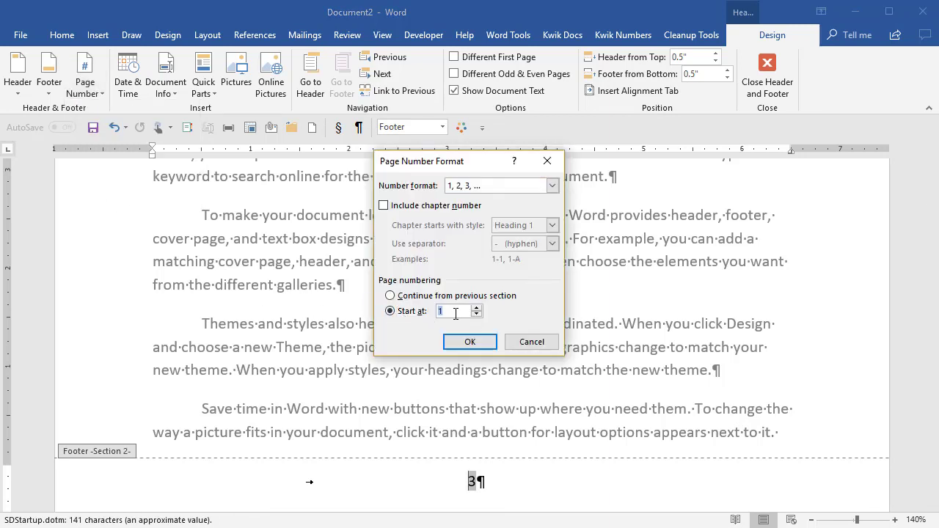
left_click(479, 187)
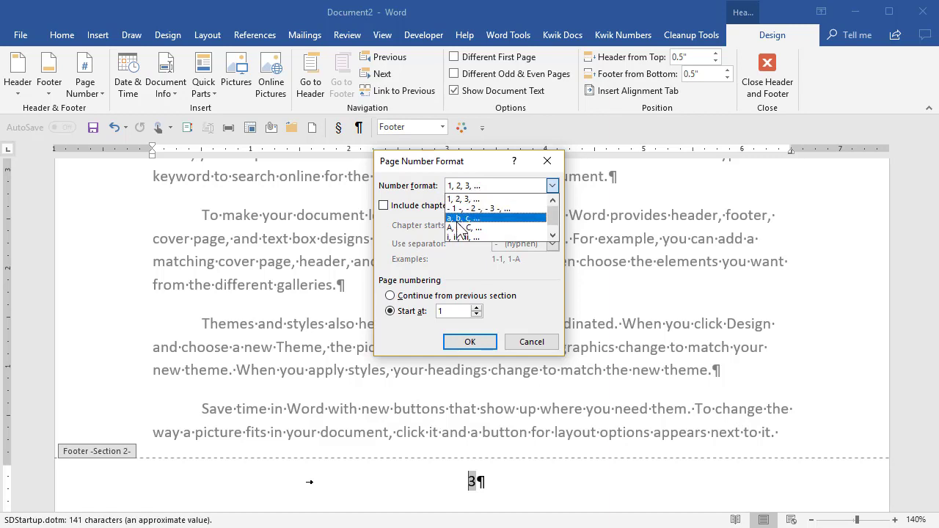
left_click(463, 209)
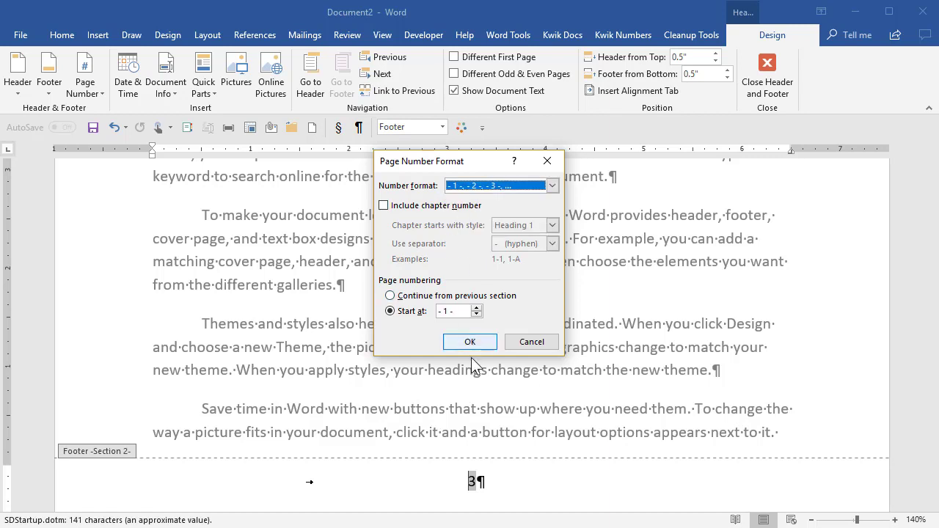
left_click(470, 342)
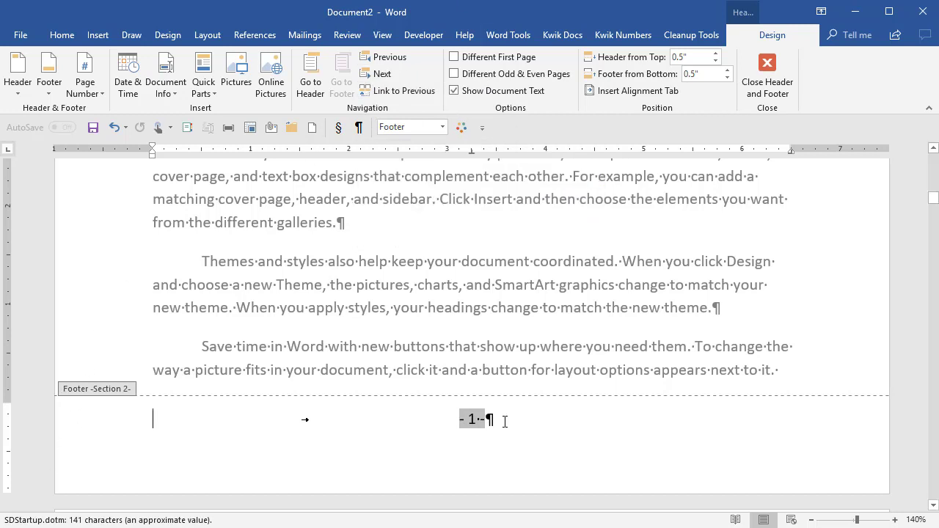
Step: Relink section 2's footer to the previous section, accept the replacement, and enter 'xxxxxxxxxx' as footer text
left_click(396, 93)
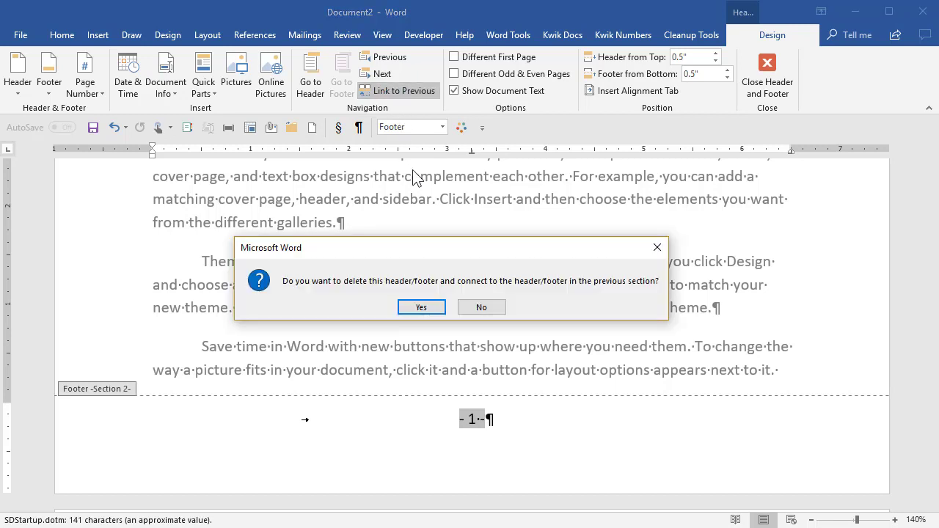
left_click(421, 309)
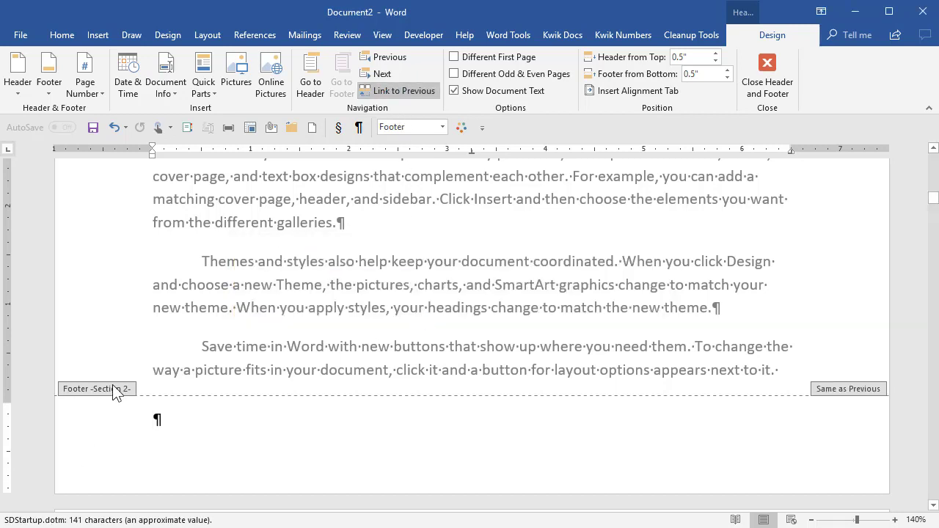
type("xxxxxxxxxx")
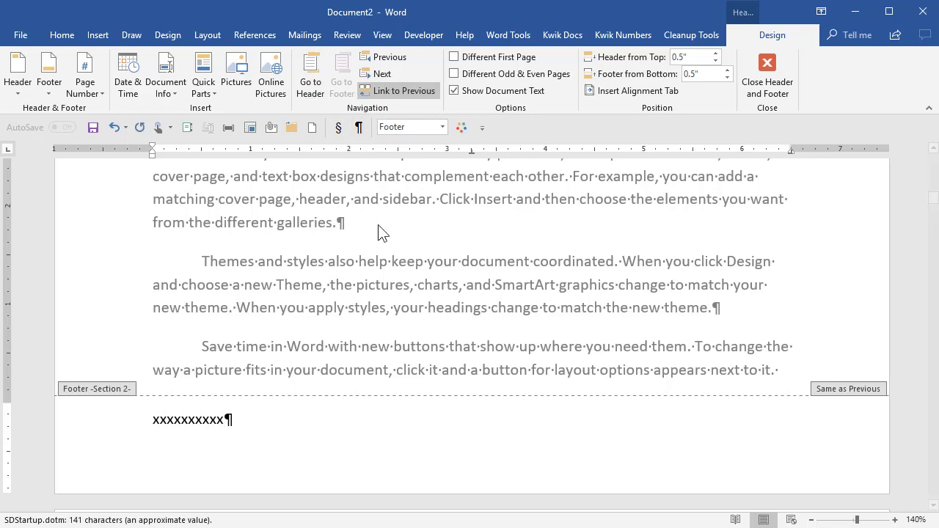
scroll(383, 219, "down", 9)
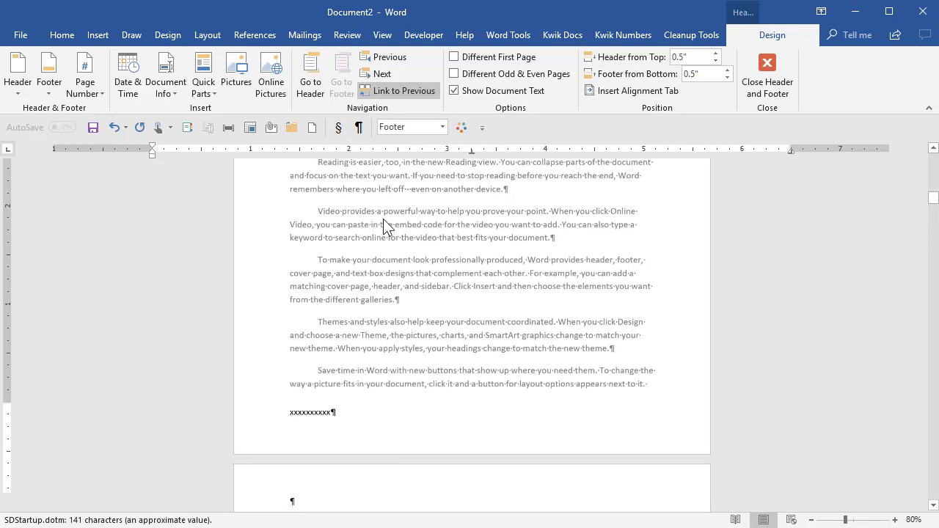
scroll(381, 219, "down", 2)
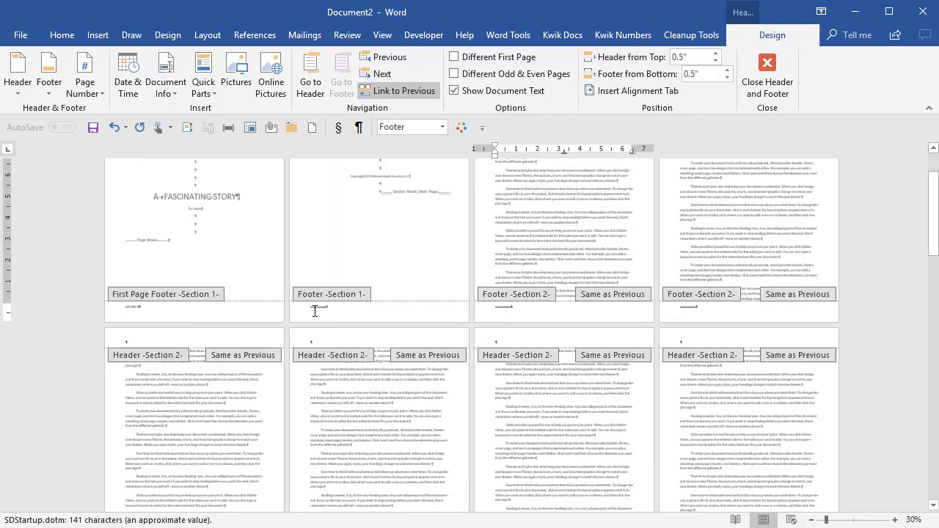
scroll(320, 320, "up", 4)
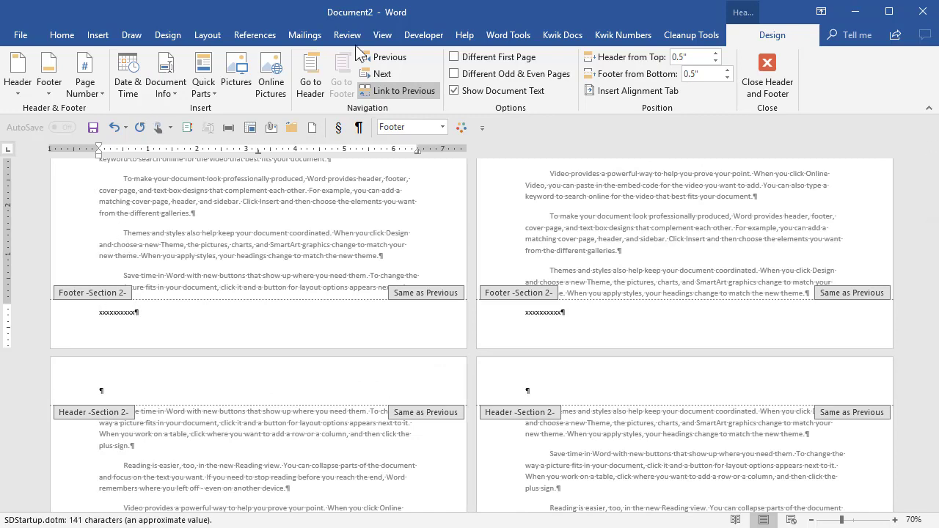
Step: Delete the 'xxxxxxxxxx' and 'ME ONLY' text from section 1's footers
left_click(384, 59)
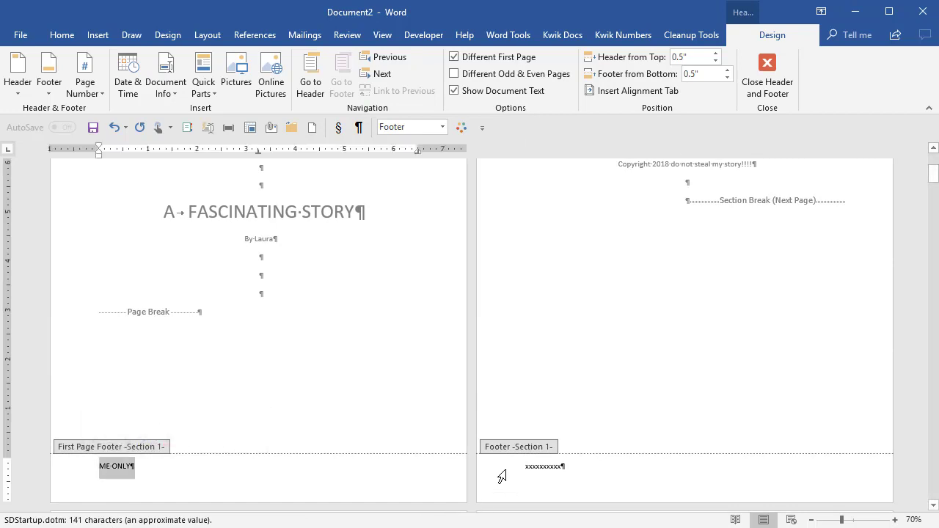
left_click_drag(517, 477, 552, 476)
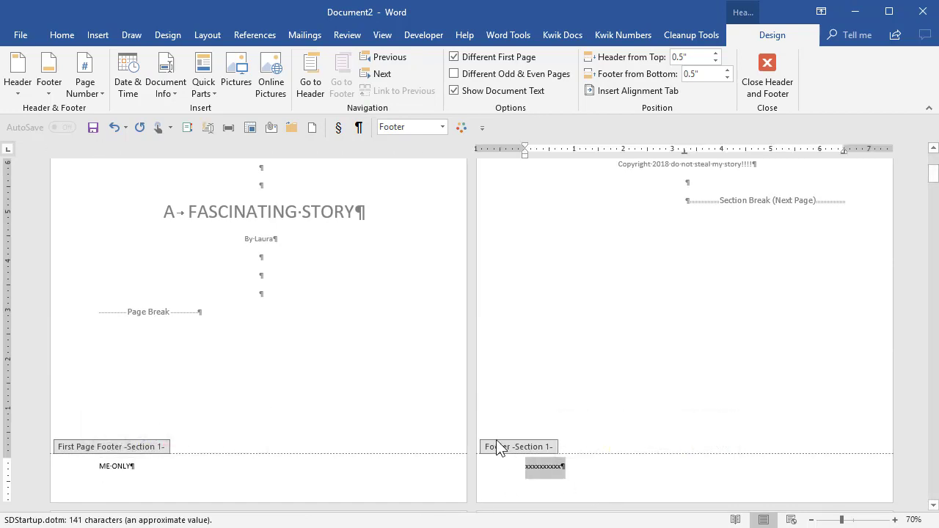
key("Delete")
left_click(381, 74)
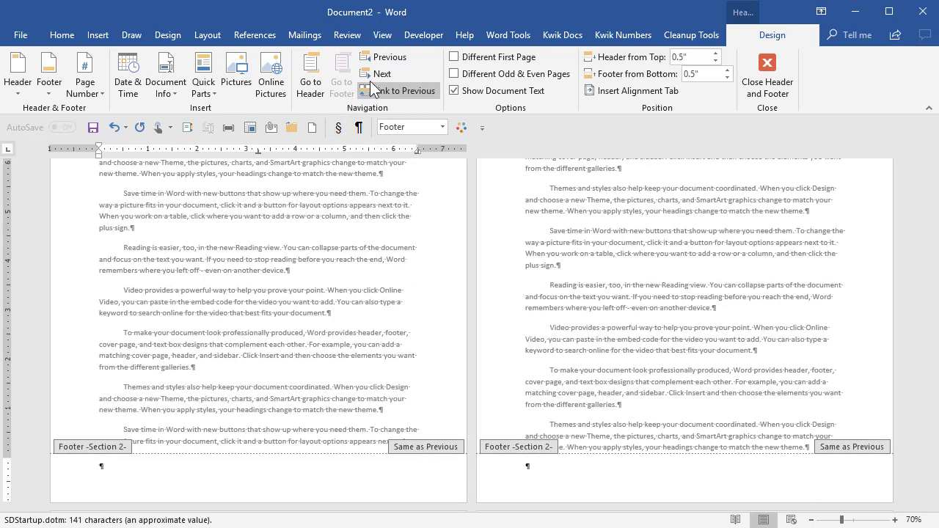
left_click(371, 58)
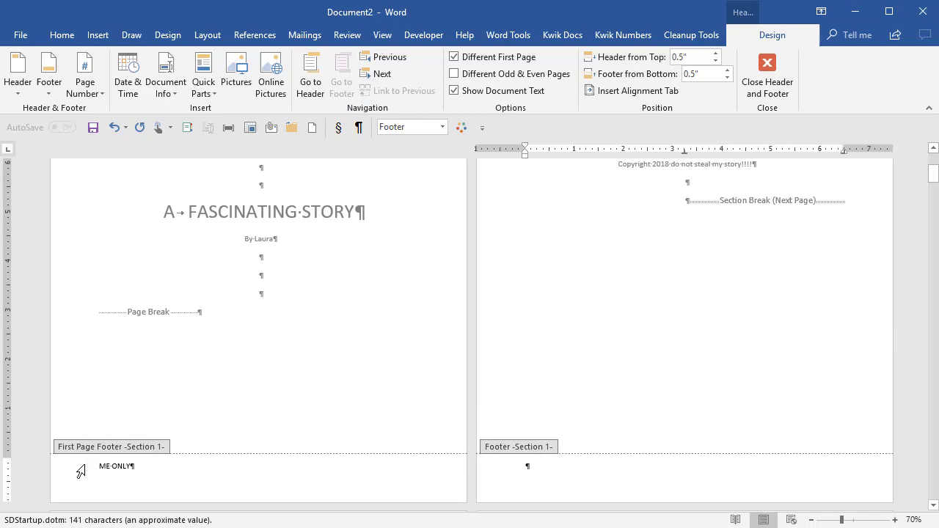
left_click(80, 471)
key("Delete")
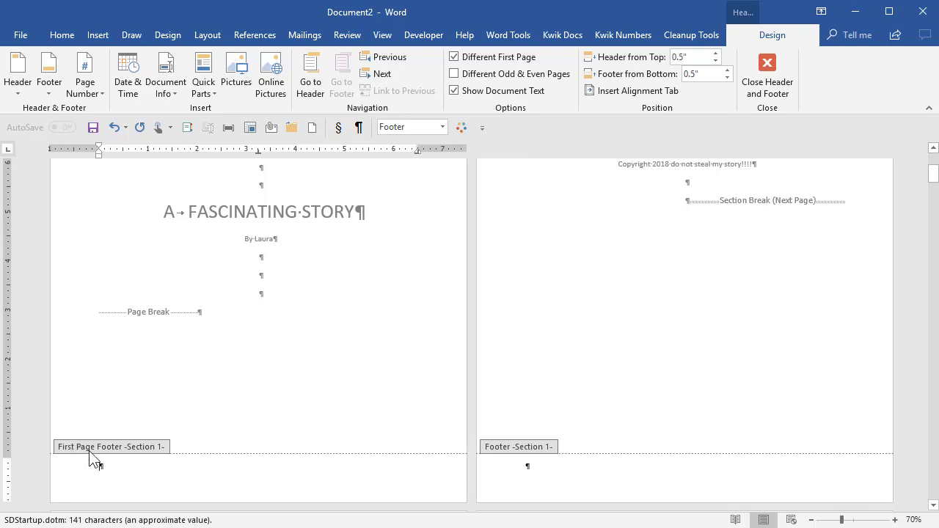
Step: Turn off Different First Page for section 1 and move on to section 2's footer
left_click(454, 58)
left_click(462, 59)
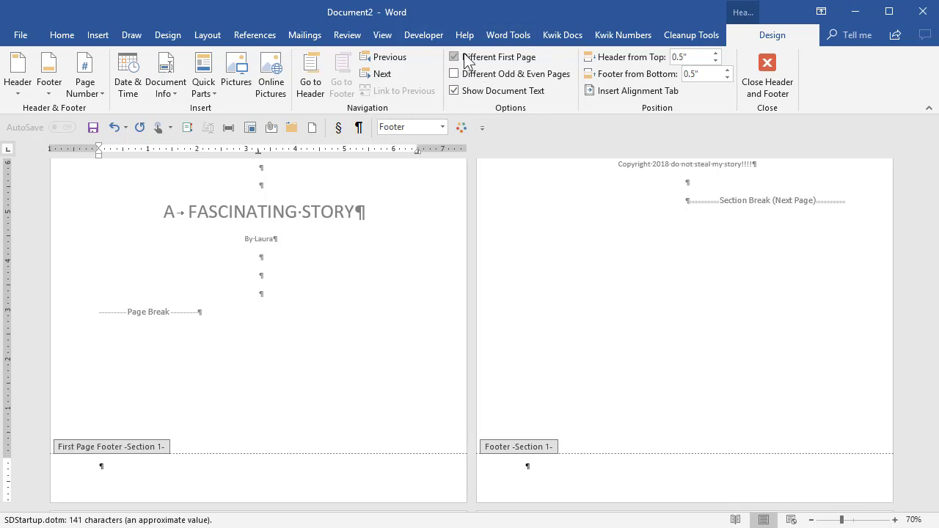
left_click(467, 62)
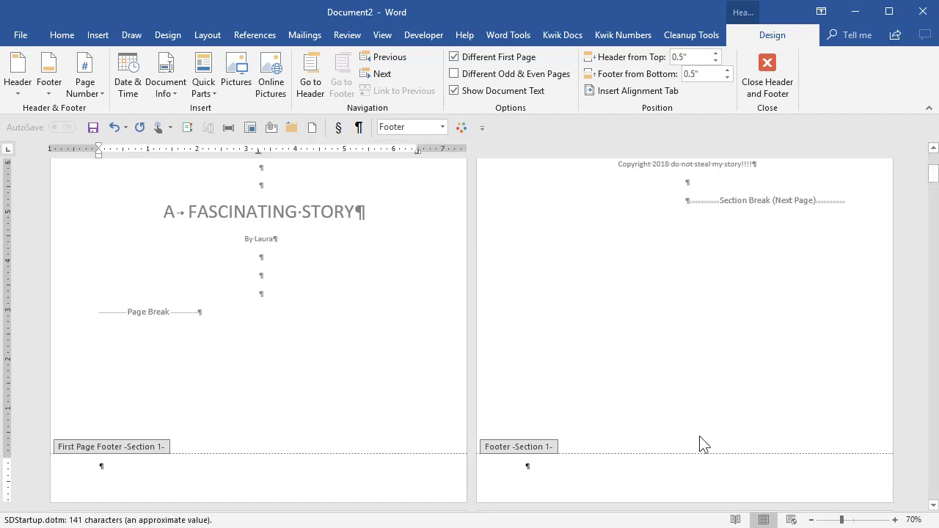
left_click(376, 77)
left_click(377, 76)
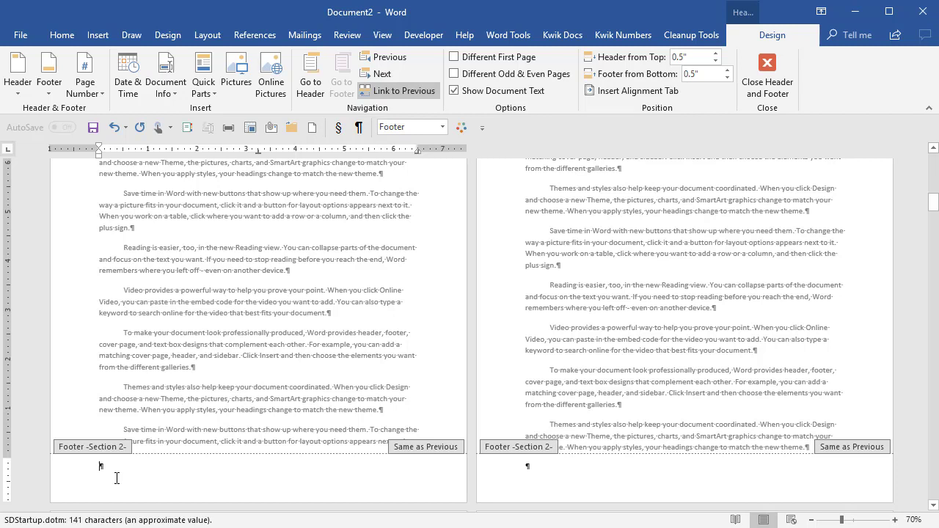
Step: Unlink section 2's footer, insert a centred Accent Bar 2 'Page | 1' number, and close the footer
left_click(381, 91)
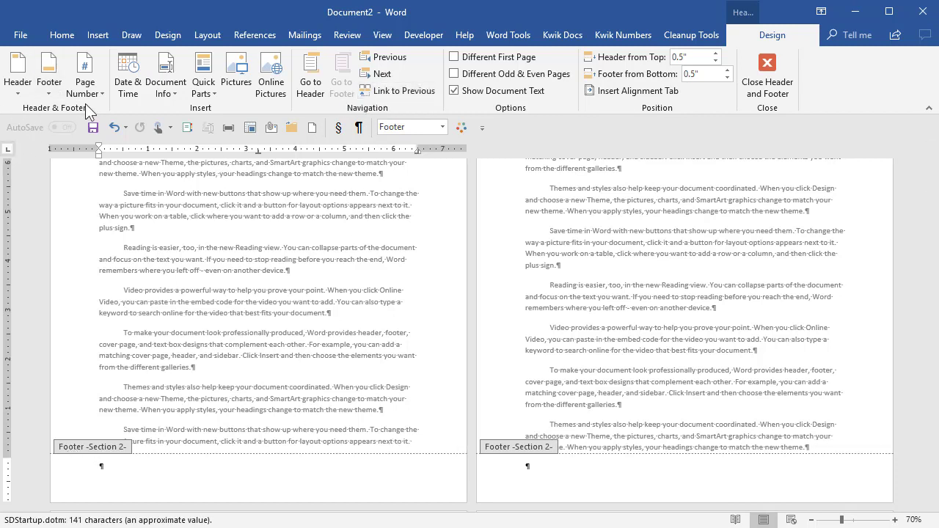
key("Tab")
left_click(84, 89)
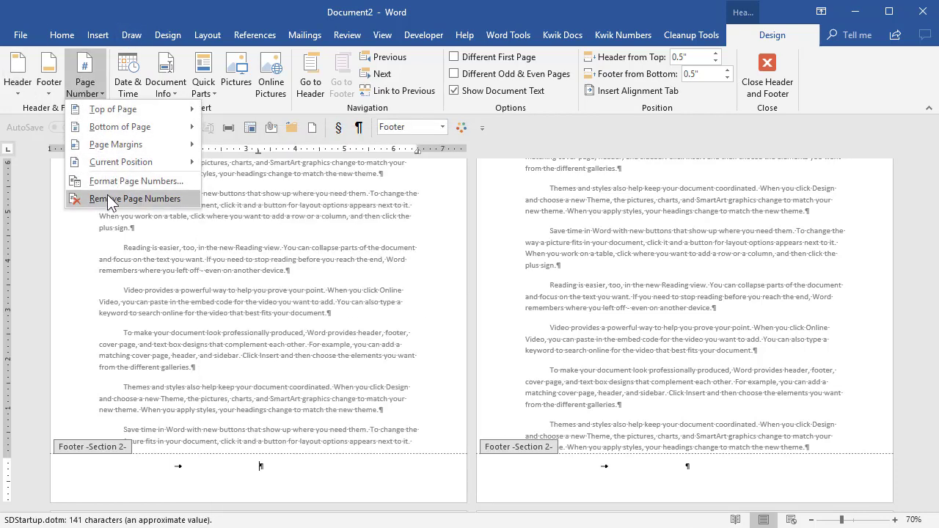
mouse_move(110, 163)
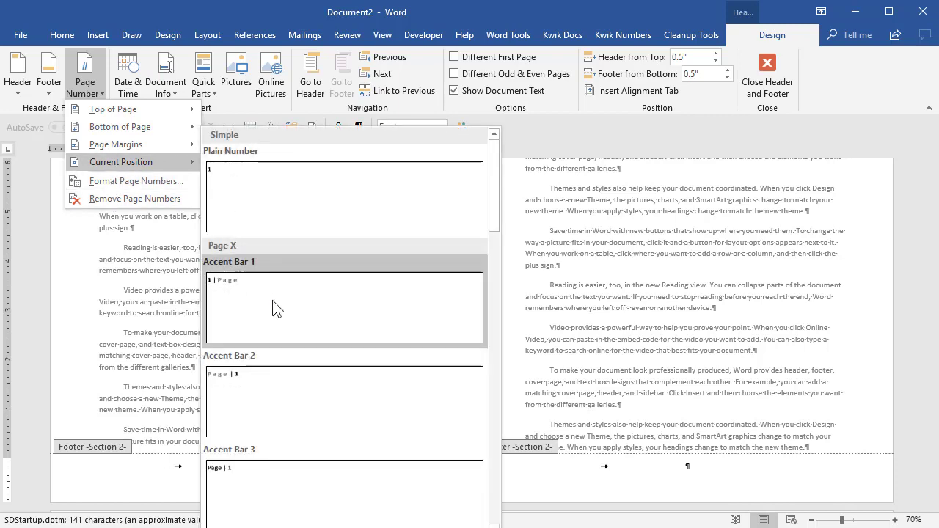
left_click(281, 402)
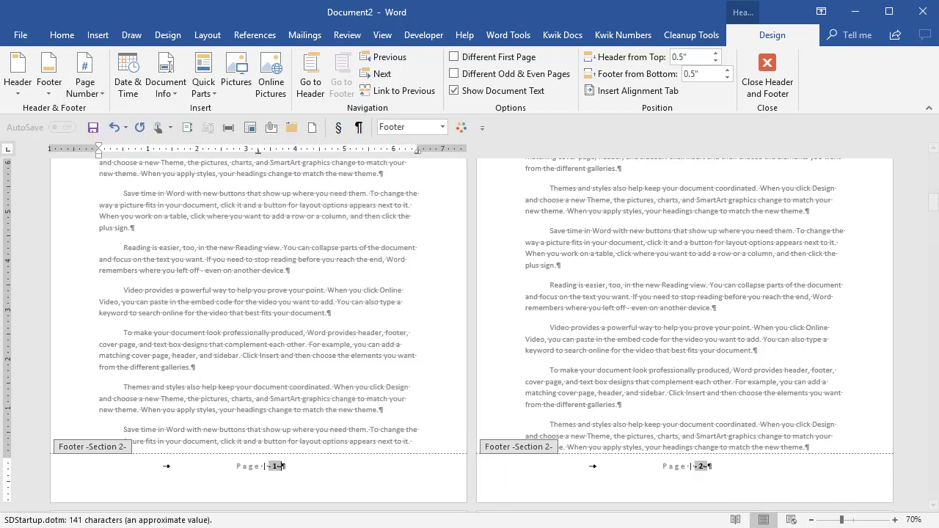
left_click(749, 79)
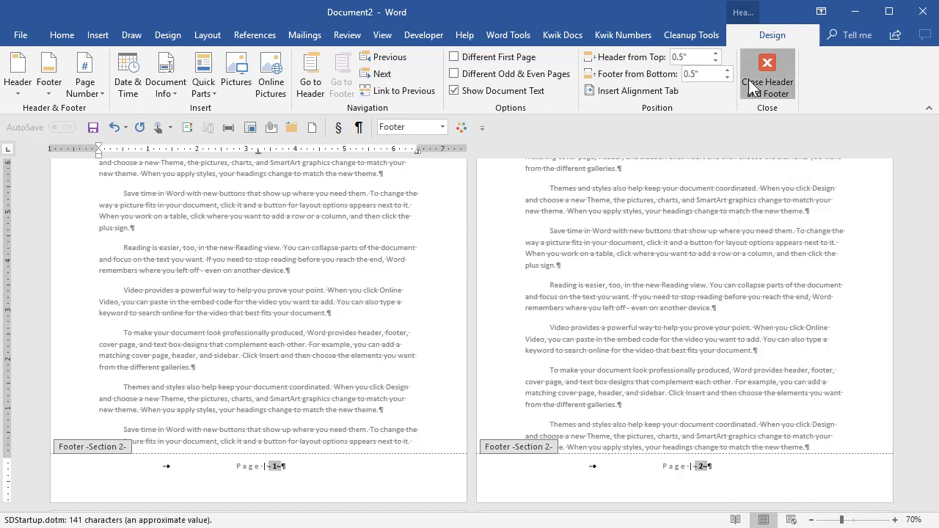
left_click(593, 334)
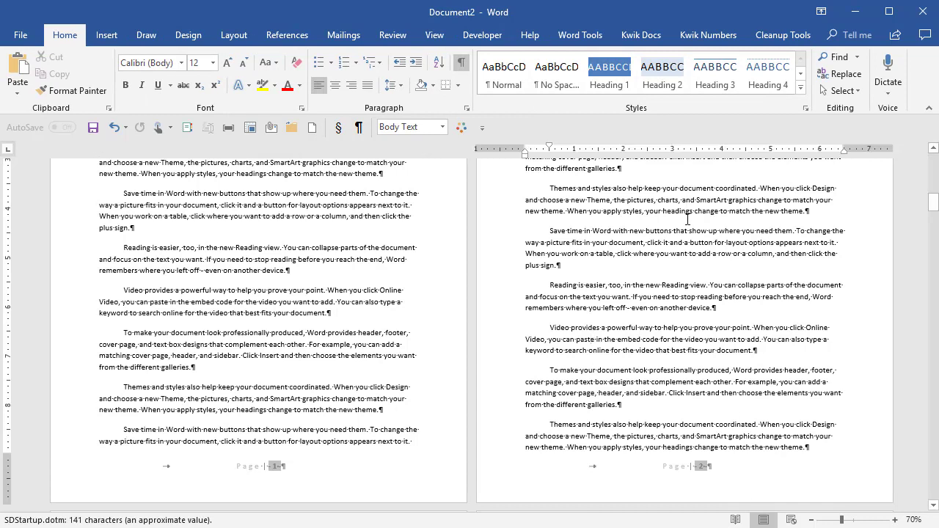